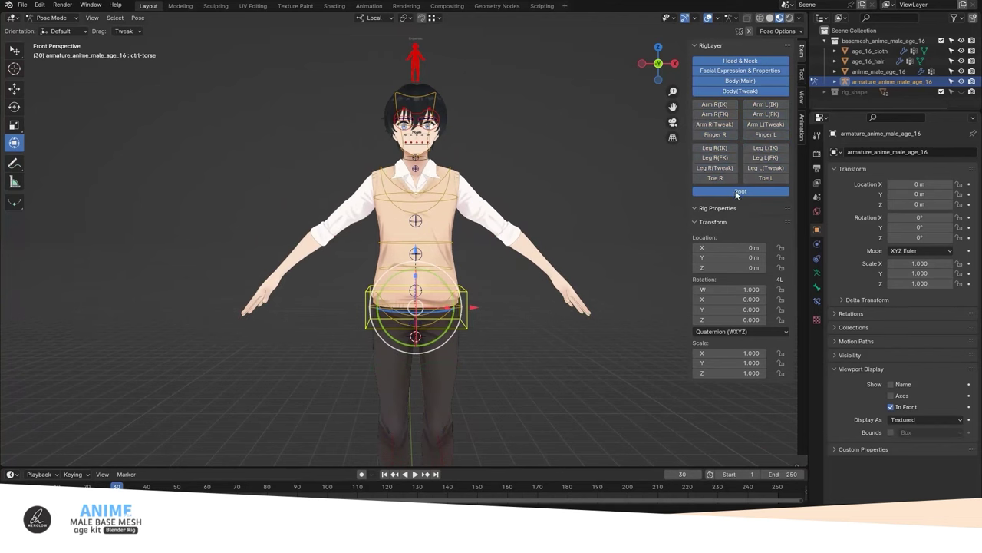
Step: Test the torso and chest controls by moving them, then cancel the moves
middle_click_drag(498, 161, 482, 322)
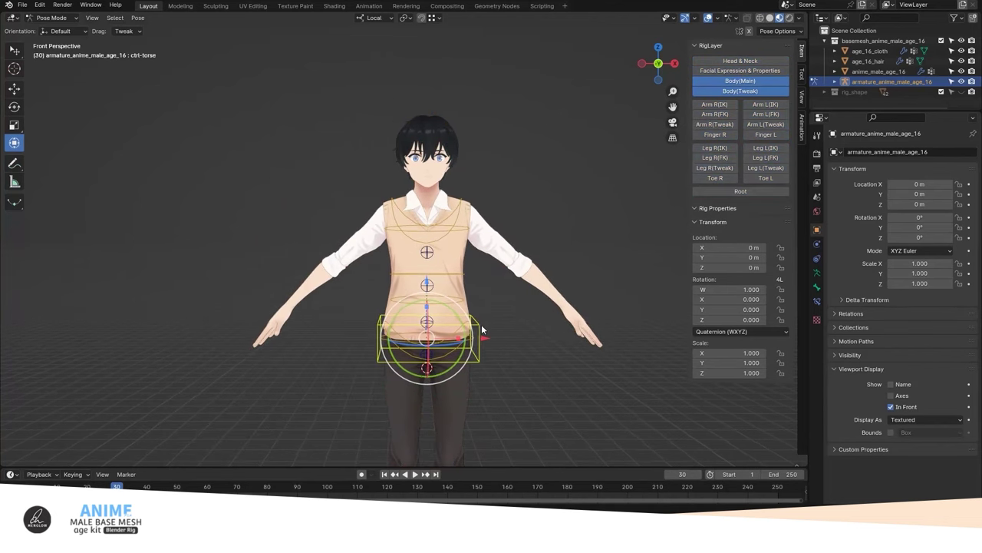
key("g")
right_click(403, 353)
left_click(453, 244)
scroll(467, 234, "up", 2)
left_click_drag(470, 275, 453, 253)
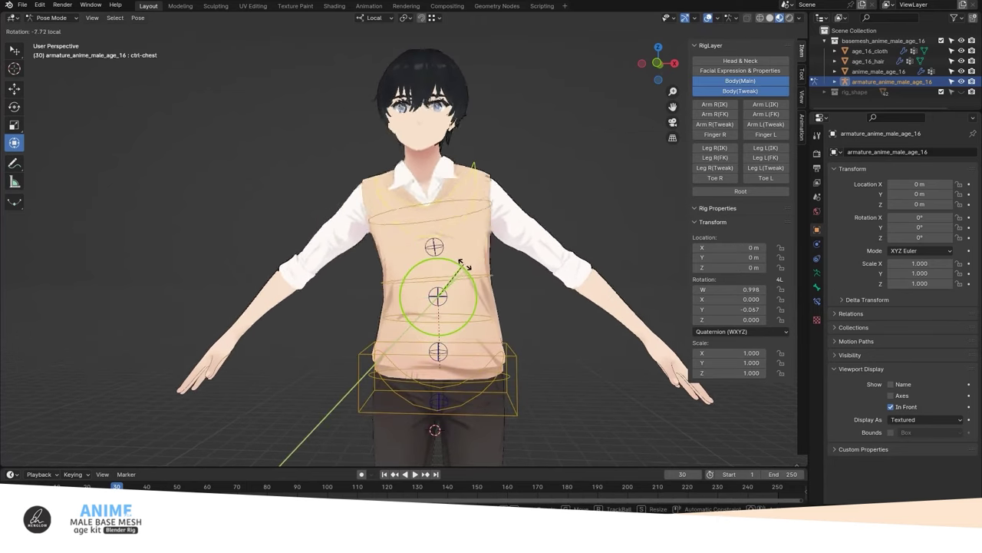
key("g")
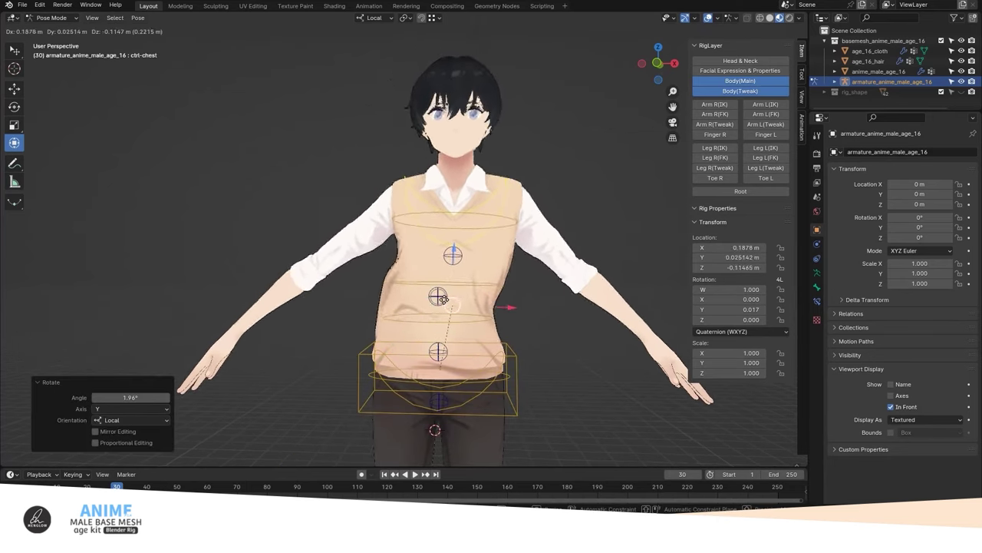
right_click(431, 282)
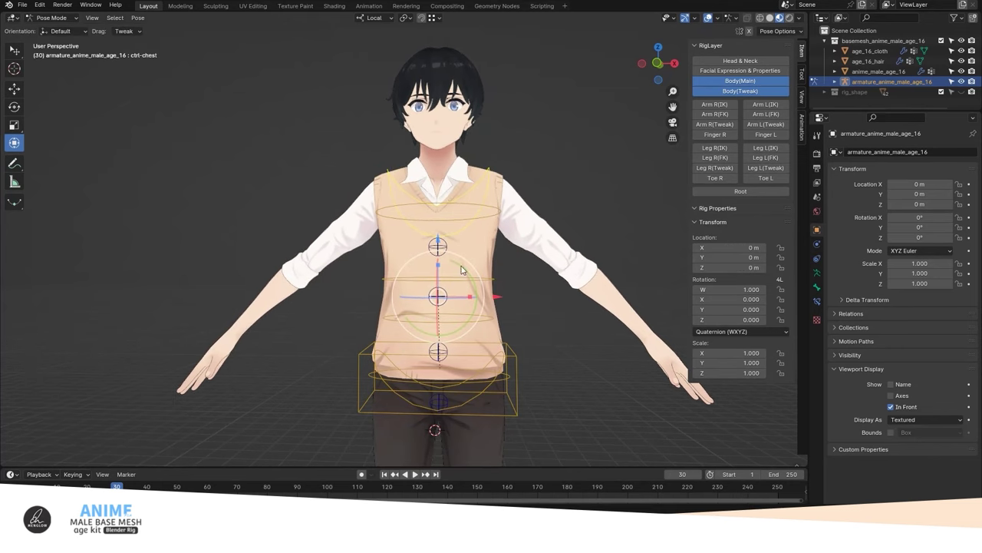
Step: Rotate the upper spine control and undo it, then rotate ctrl-spine03_FK
middle_click_drag(486, 220, 407, 245)
key("r")
key("r")
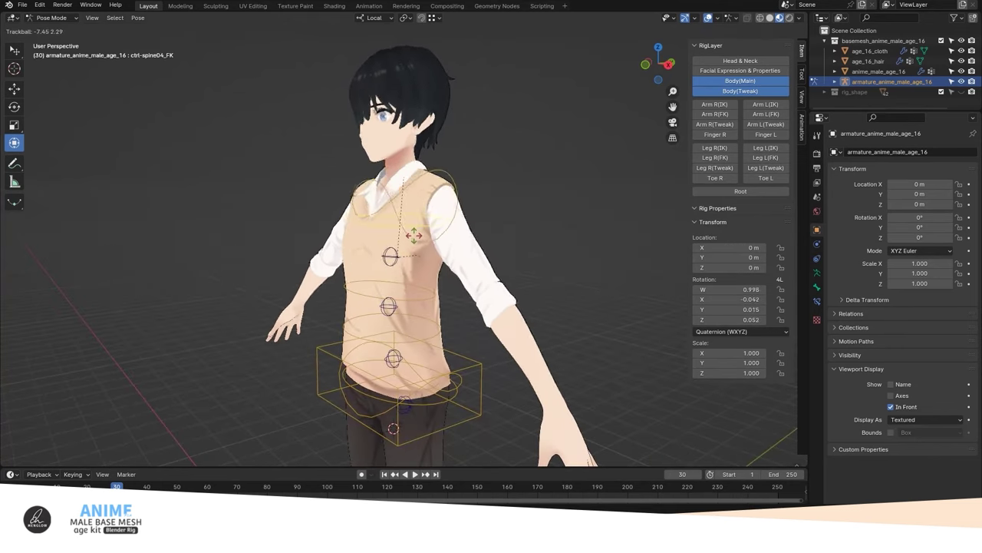
left_click(409, 263)
key("ctrl+z")
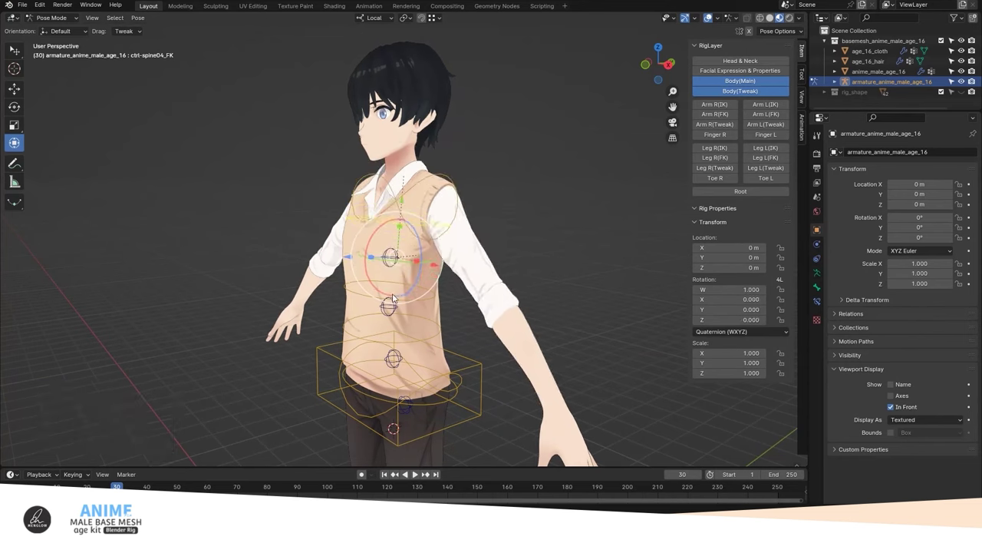
left_click(419, 299)
key("r")
key("r")
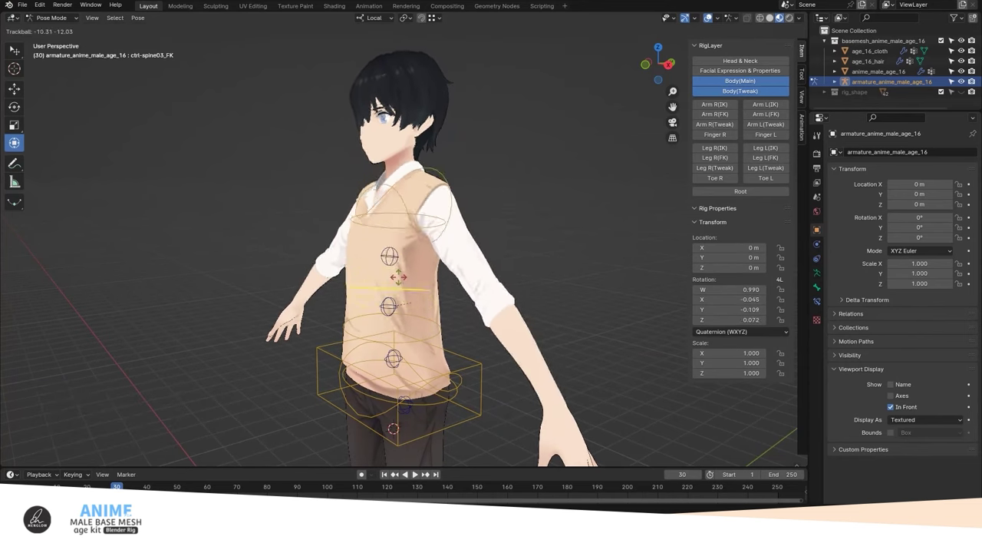
left_click(400, 289)
Step: Rotate ctrl-spine02_FK freely and ctrl-spine01_FK around its local Z axis
middle_click_drag(400, 289, 437, 338)
left_click(415, 300)
key("r")
key("r")
left_click(442, 322)
left_click(437, 345)
key("r")
key("z")
key("z")
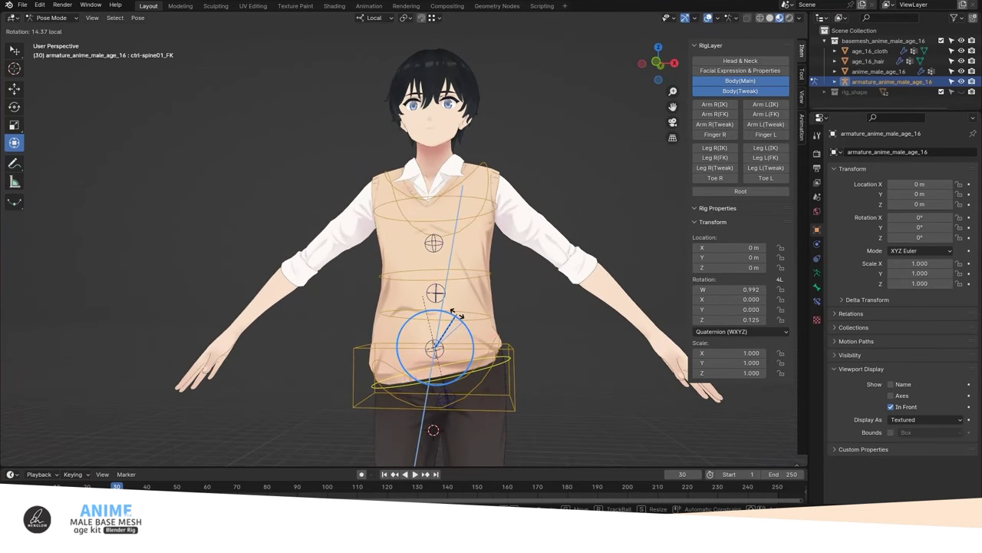
left_click(457, 315)
Step: Reshape the torso by moving the spine03, spine04 and spine02 tweak controls
left_click(437, 294)
left_click(445, 295)
left_click(435, 243)
key("g")
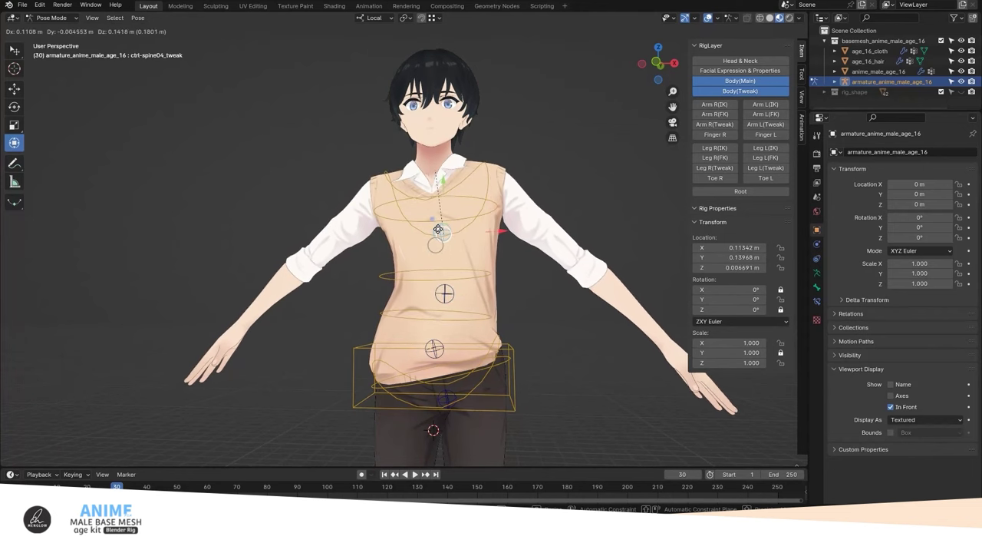
left_click(438, 228)
left_click(435, 349)
key("g")
left_click(437, 348)
Step: Move the spine01 hip tweak, clear torso moves with Alt+G, and show facial controls instead of body tweaks
left_click(445, 397)
middle_click_drag(445, 399, 445, 322, "shift")
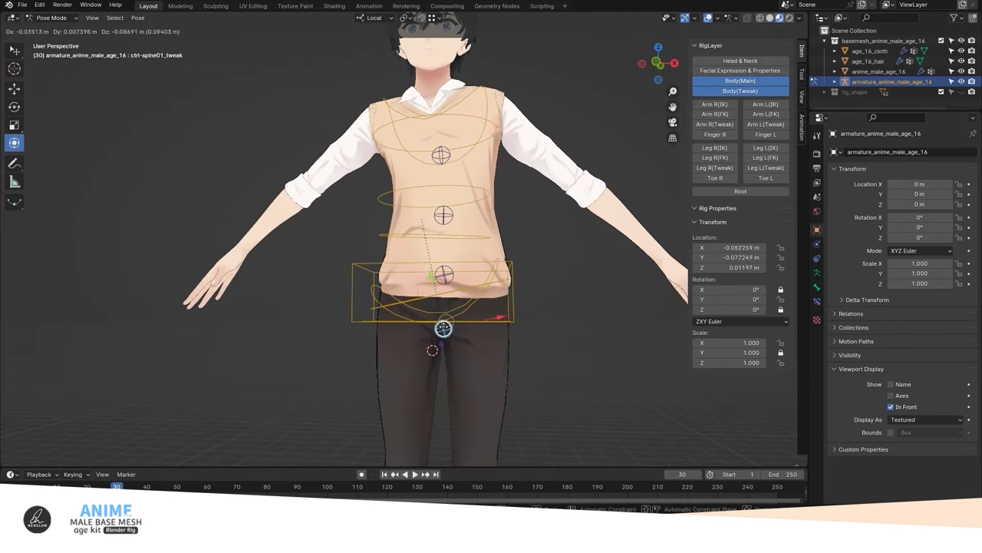
left_click(448, 328)
scroll(453, 307, "down", 2)
key("alt+g")
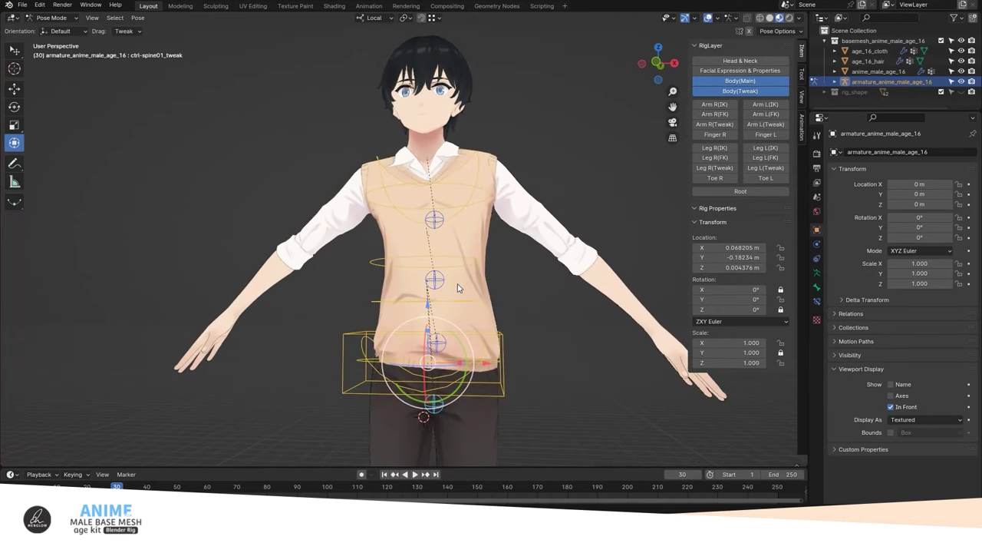
scroll(529, 300, "up", 3, "shift")
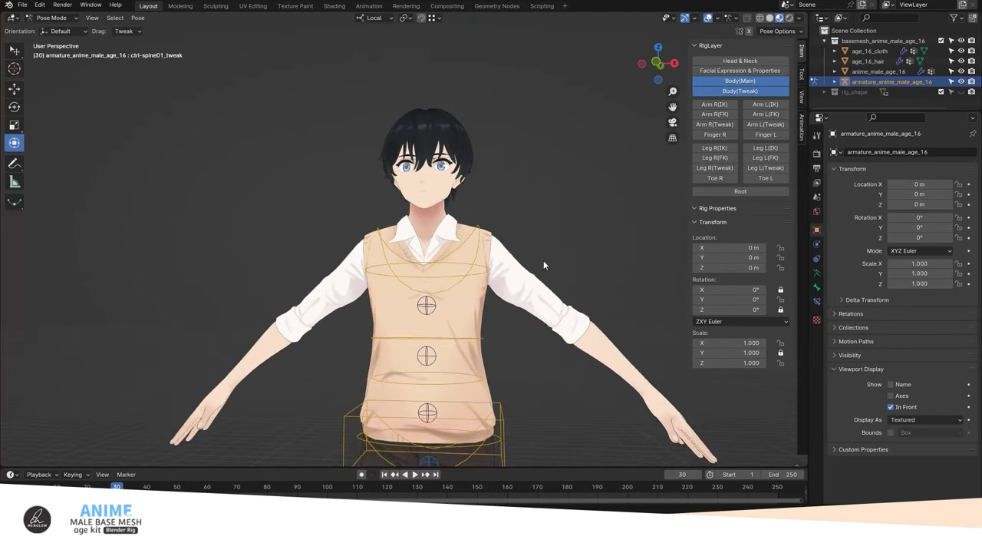
left_click(751, 89)
left_click(740, 70)
Step: Test the left and right eye controls, then aim both eyes with the combined eye control
scroll(530, 192, "up", 2)
scroll(530, 192, "up", 2)
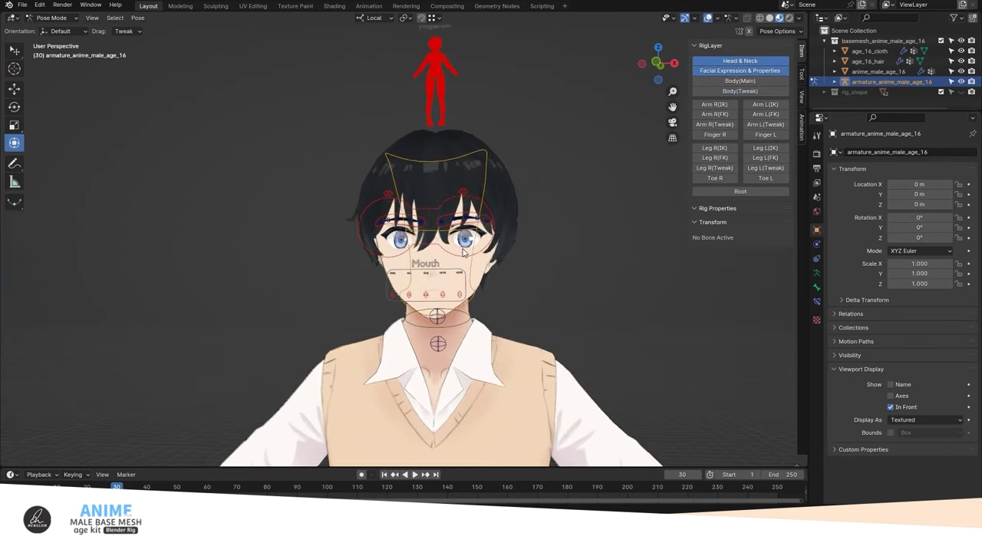
scroll(530, 192, "up", 2)
left_click(576, 163)
key("r")
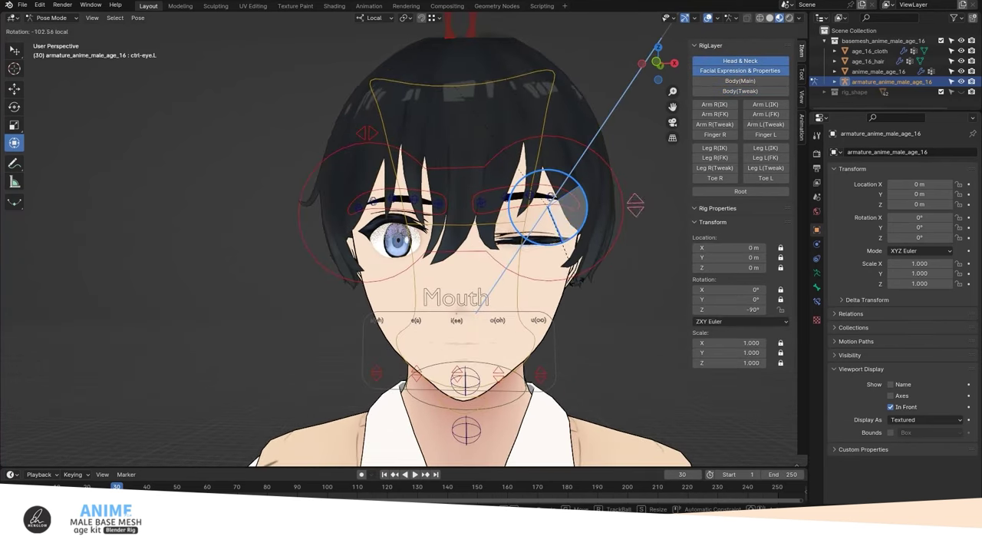
key("Escape")
left_click(394, 191)
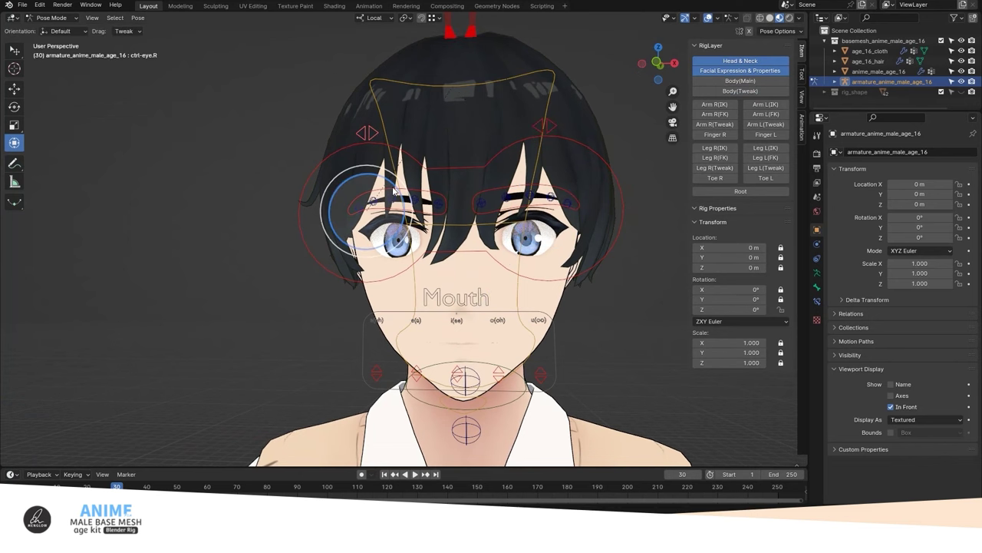
left_click(465, 168)
left_click(465, 168)
key("g")
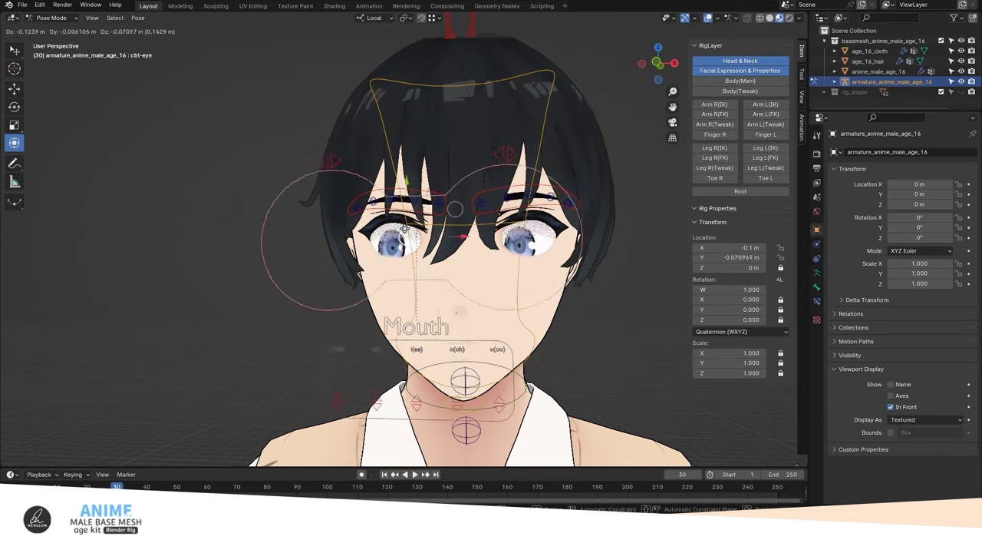
left_click(501, 210)
Step: Try the mouth shape controls a(uh), e(a), i(ee), o(oh) and u(oo)
middle_click_drag(485, 315, 485, 257, "shift")
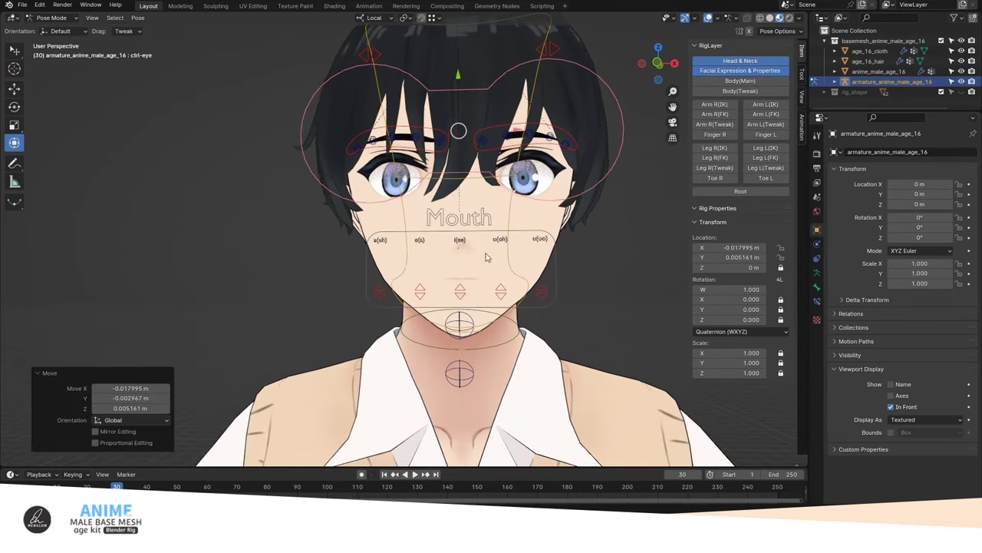
left_click(380, 291)
left_click(381, 226)
left_click(420, 291)
key("g")
left_click(414, 305)
left_click(461, 292)
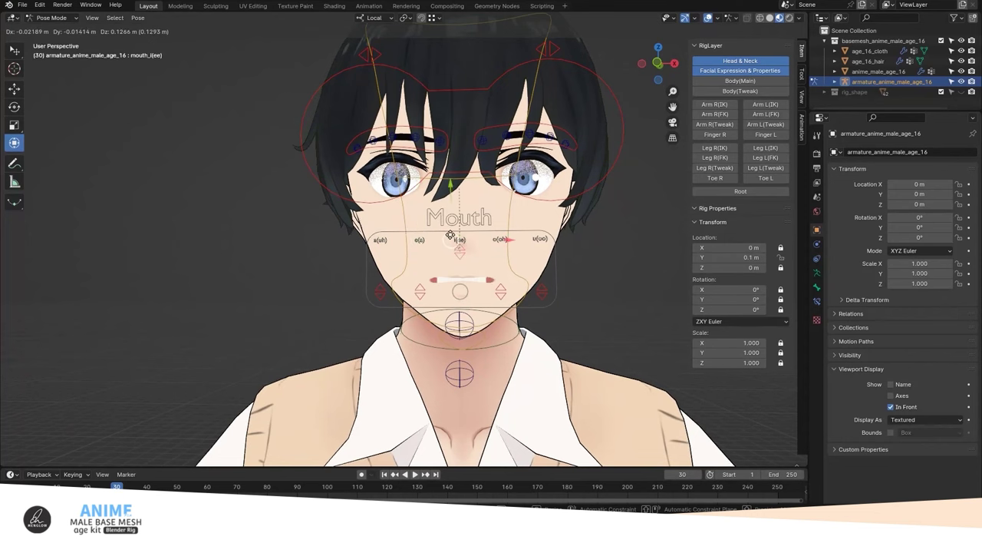
left_click(458, 304)
left_click(502, 292)
left_click(514, 306)
left_click(542, 292)
left_click(535, 257)
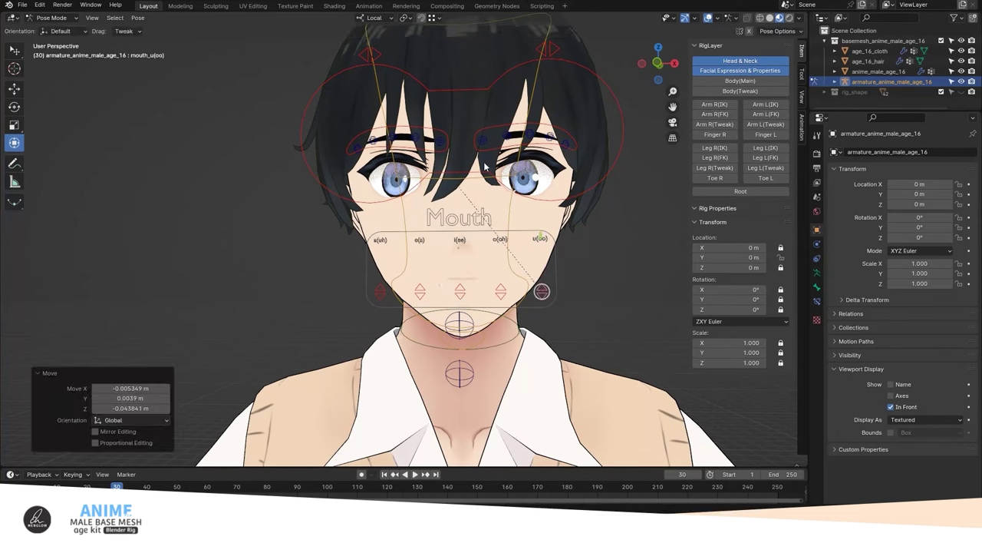
Step: Raise the left eyebrow and reshape it using the eyebrow_02.L and eyebrow_04.L points
left_click(541, 139)
scroll(561, 130, "up", 4)
left_click_drag(544, 123, 537, 69)
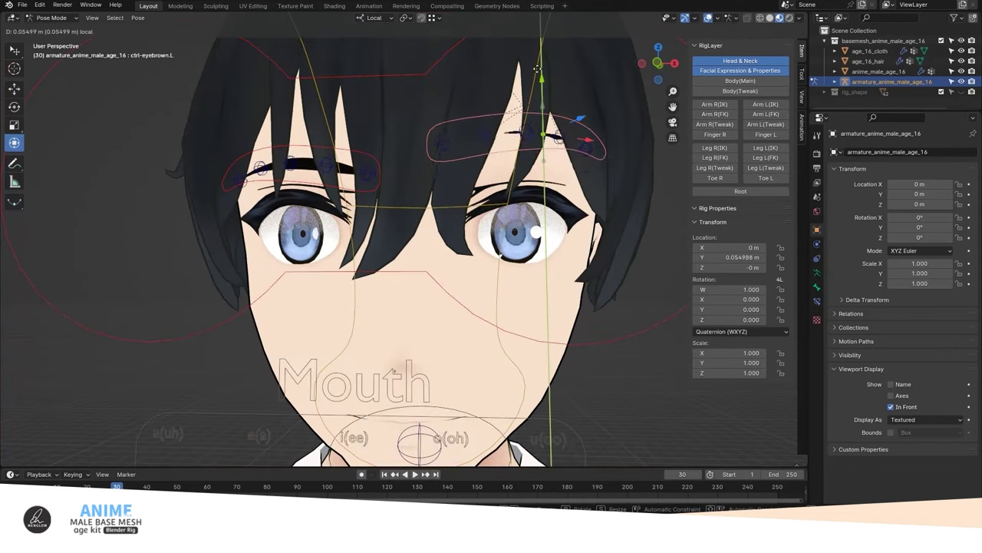
left_click_drag(549, 107, 546, 112)
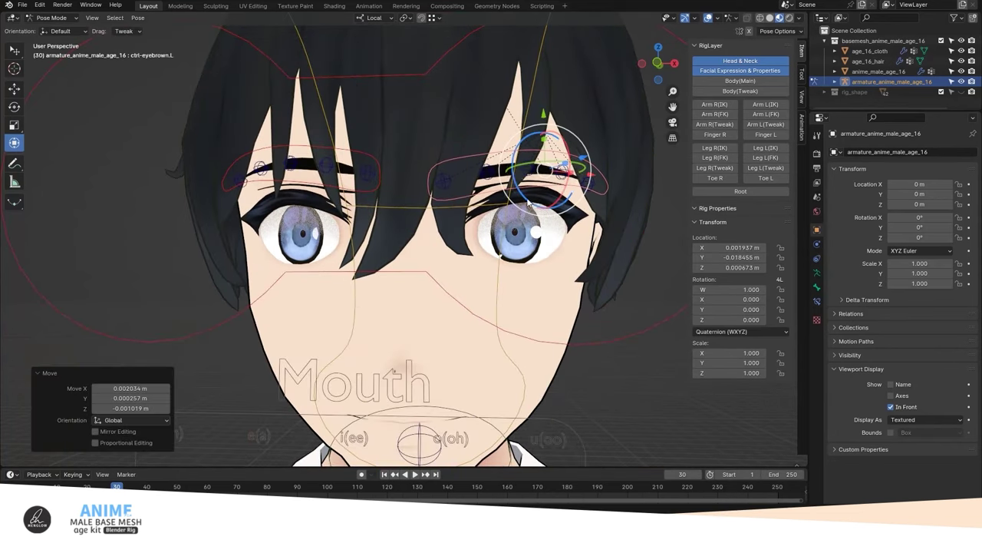
left_click(488, 165)
mouse_move(488, 165)
left_mouse_down()
mouse_move(494, 189)
mouse_move(537, 161)
mouse_move(563, 173)
mouse_move(594, 169)
left_mouse_up()
left_click(528, 165)
left_click(562, 169)
left_click(593, 175)
Step: Shift the eyebrow_01.L point and push the main left eyebrow along local Z, then undo
left_click(445, 192)
left_click_drag(446, 192, 445, 201)
middle_click_drag(445, 201, 185, 211)
left_click(284, 175)
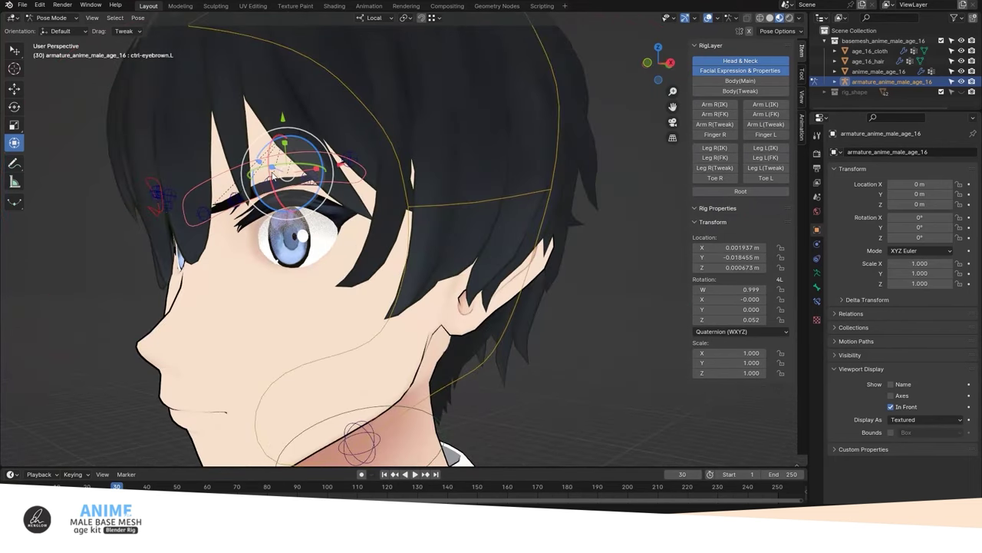
left_click_drag(284, 175, 286, 153)
middle_click_drag(285, 153, 451, 229)
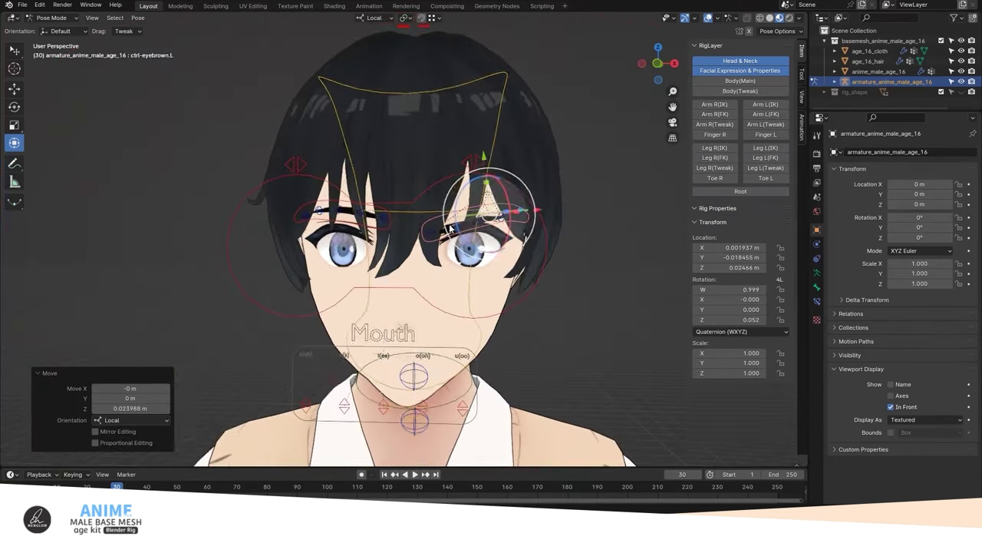
key("ctrl+z")
Step: Tilt the neck and head, then move the spine tweak control
scroll(582, 301, "down", 3)
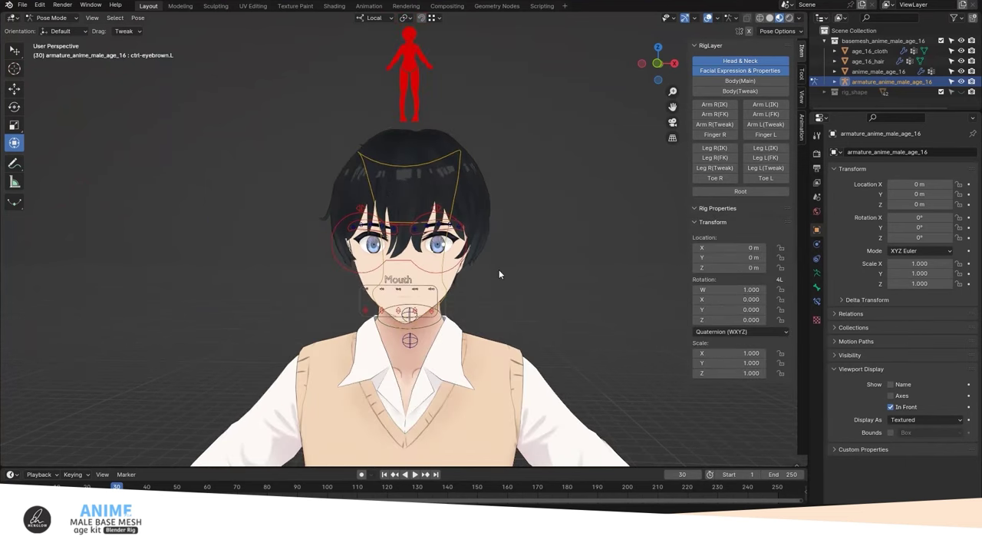
middle_click_drag(499, 274, 501, 97, "shift")
left_click_drag(456, 190, 456, 195)
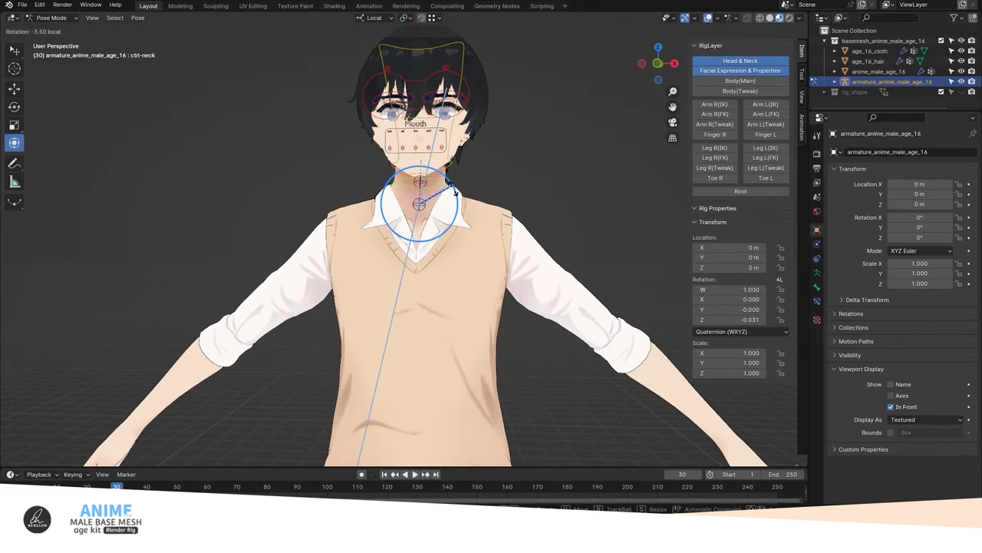
left_click_drag(465, 150, 461, 185)
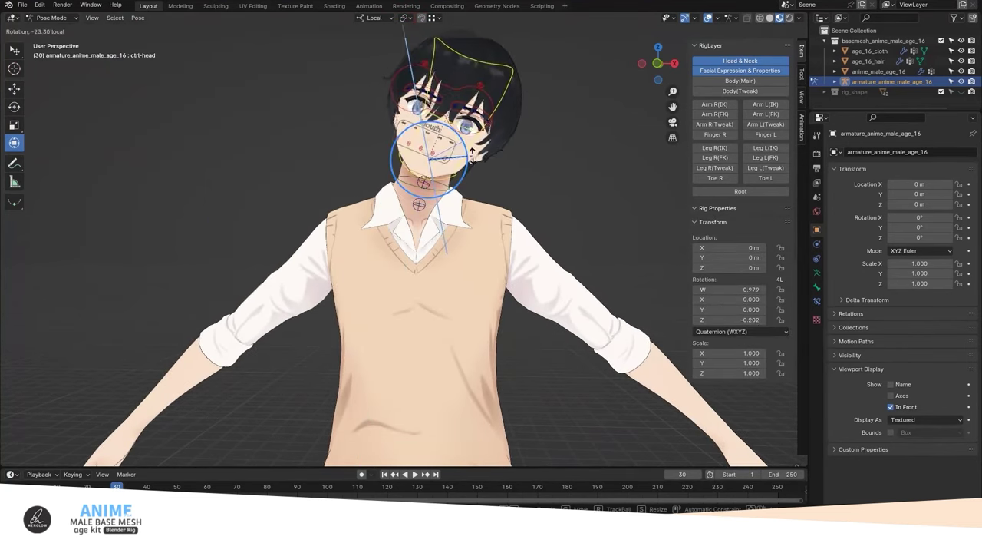
left_click(420, 204)
key("g")
left_click(419, 201)
Step: Clear the head's rotation with Alt+R and hide the Head & Neck controls
left_click(424, 184)
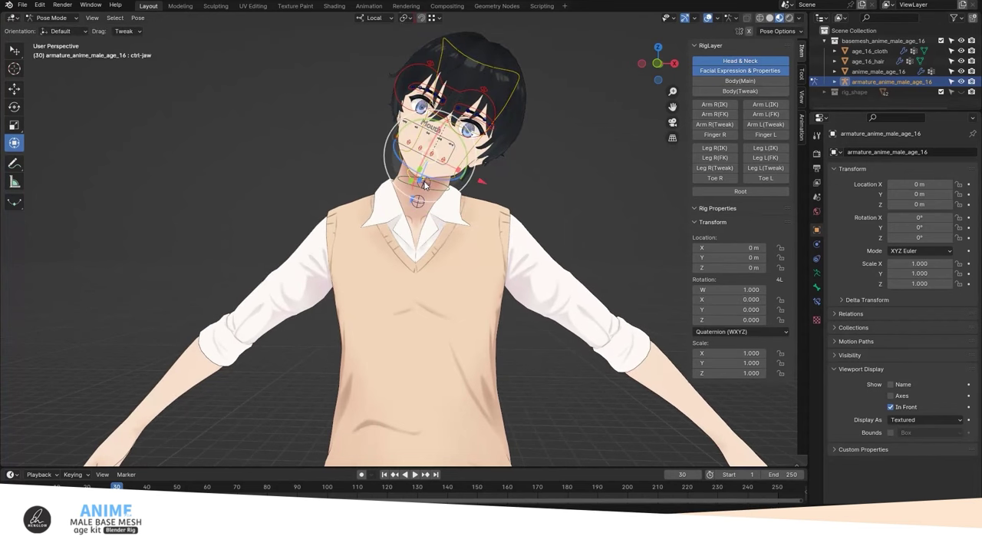
left_click(432, 185)
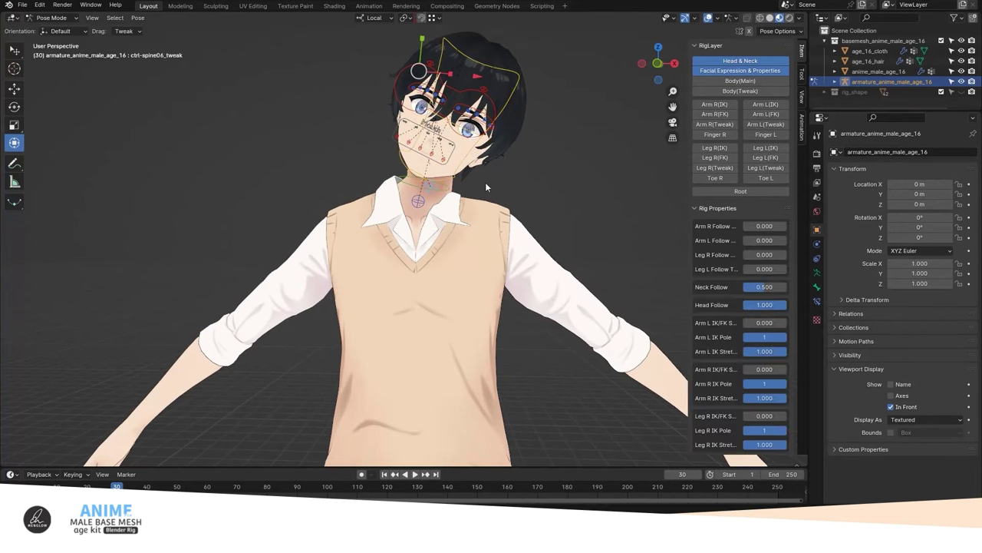
key("alt+r")
left_click(737, 61)
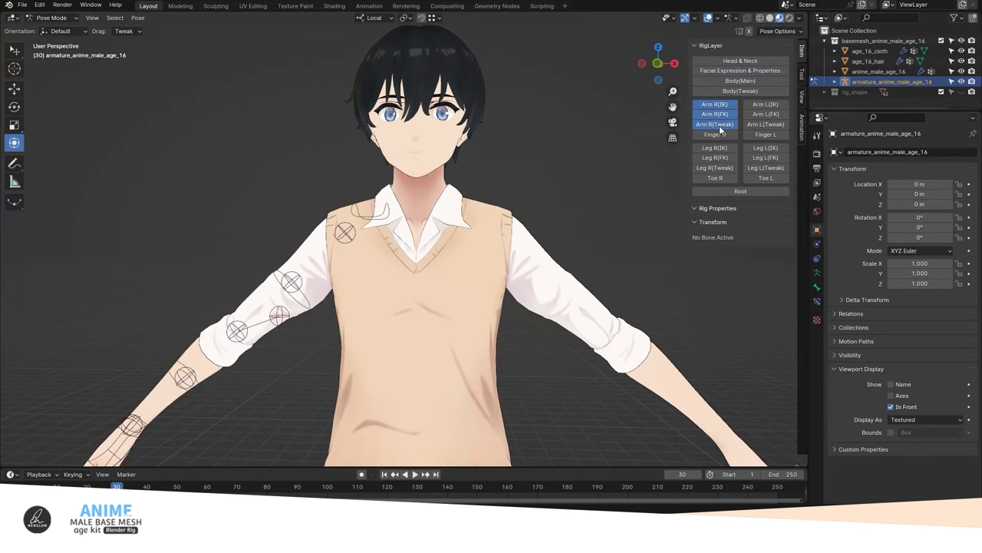
Step: Move and rotate the right hand IK control to a new position
middle_click_drag(447, 242, 277, 303)
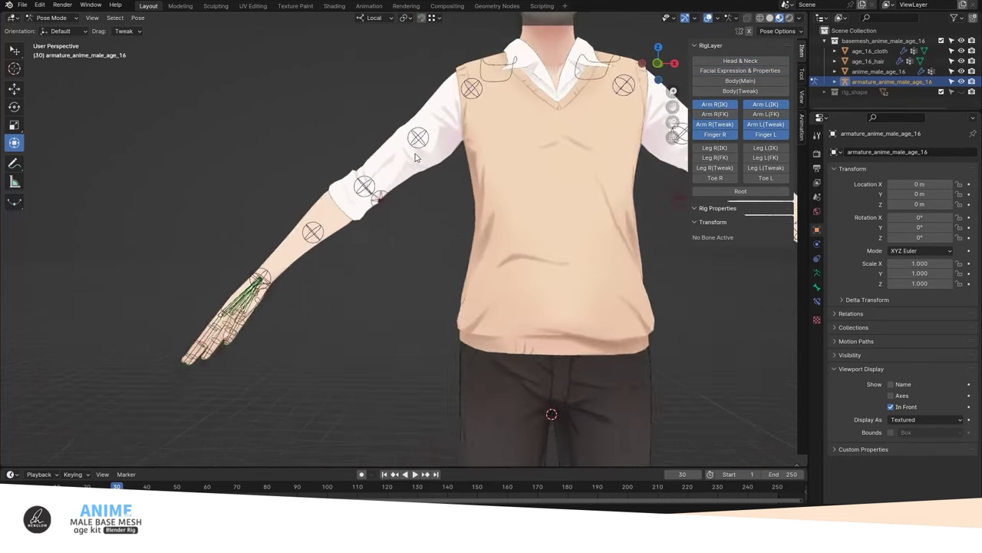
left_click(275, 300)
key("g")
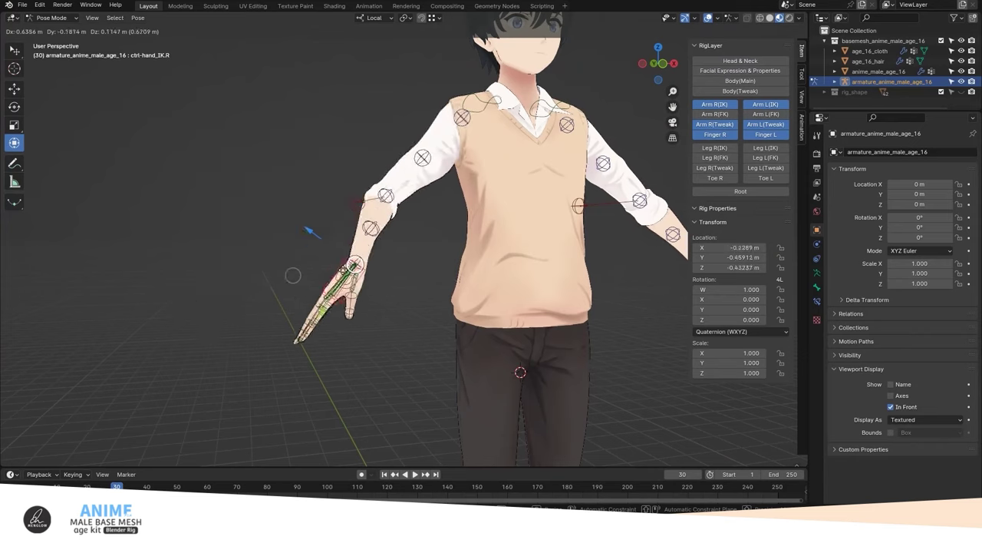
left_click(322, 276)
middle_click_drag(323, 277, 399, 261)
mouse_move(415, 257)
left_mouse_down()
mouse_move(410, 231)
mouse_move(321, 179)
left_mouse_up()
Step: Swing the right elbow by moving its pole target
left_click(302, 204)
mouse_move(321, 179)
middle_mouse_down()
mouse_move(301, 204)
mouse_move(412, 274)
mouse_move(476, 241)
middle_mouse_up()
left_click(307, 222)
key("g")
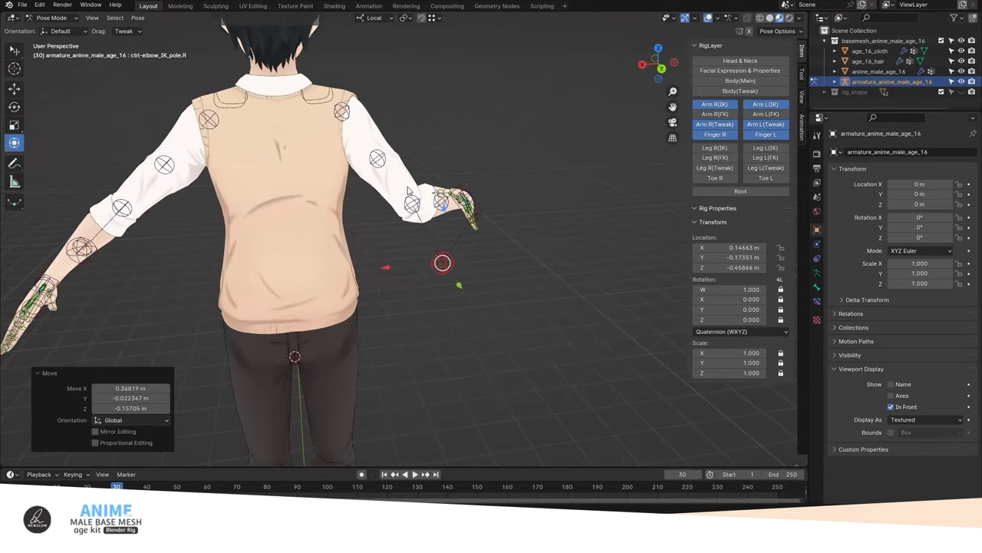
Step: Adjust the forearm tweak controls, moving the lower one along local X
middle_click_drag(409, 191, 414, 284)
left_click(415, 284)
key("g")
key("x")
left_click(392, 328)
left_click(355, 217)
left_click_drag(319, 121, 338, 117)
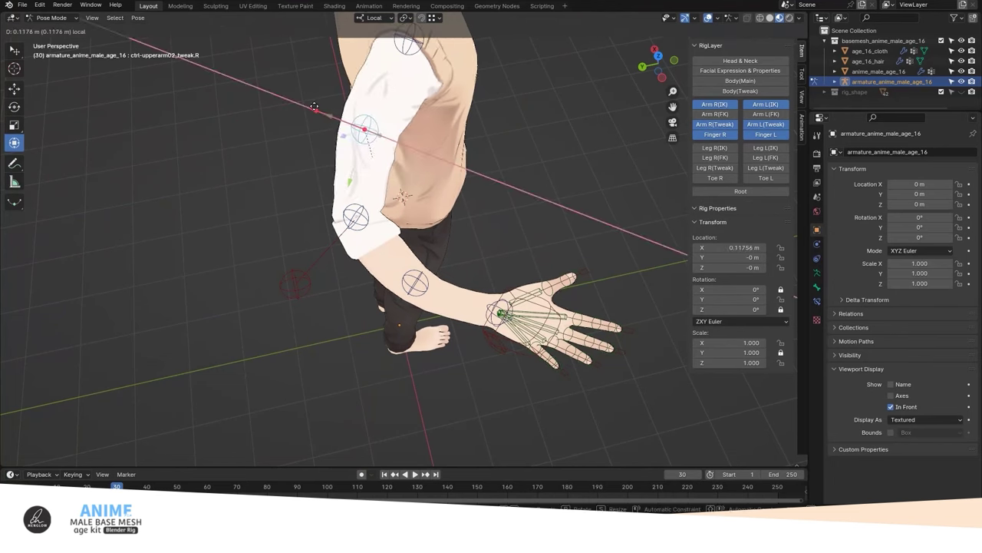
left_click(355, 217)
left_click_drag(356, 218, 342, 221)
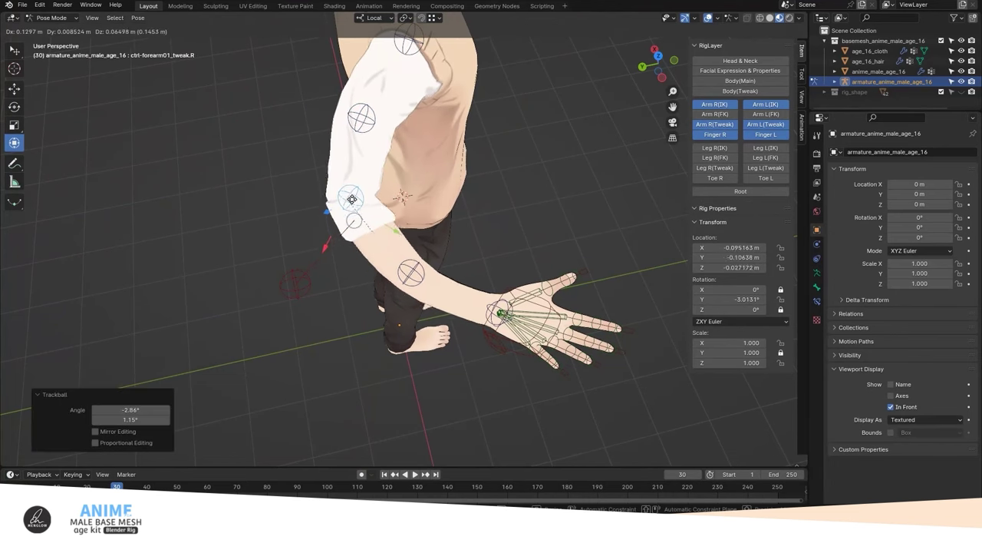
Step: Rotate the right palm control around its X axis, then undo the rotation
mouse_move(342, 221)
middle_mouse_down()
mouse_move(322, 200)
mouse_move(427, 148)
middle_mouse_up()
left_click(322, 200)
scroll(427, 148, "up", 3)
key("r")
key("x")
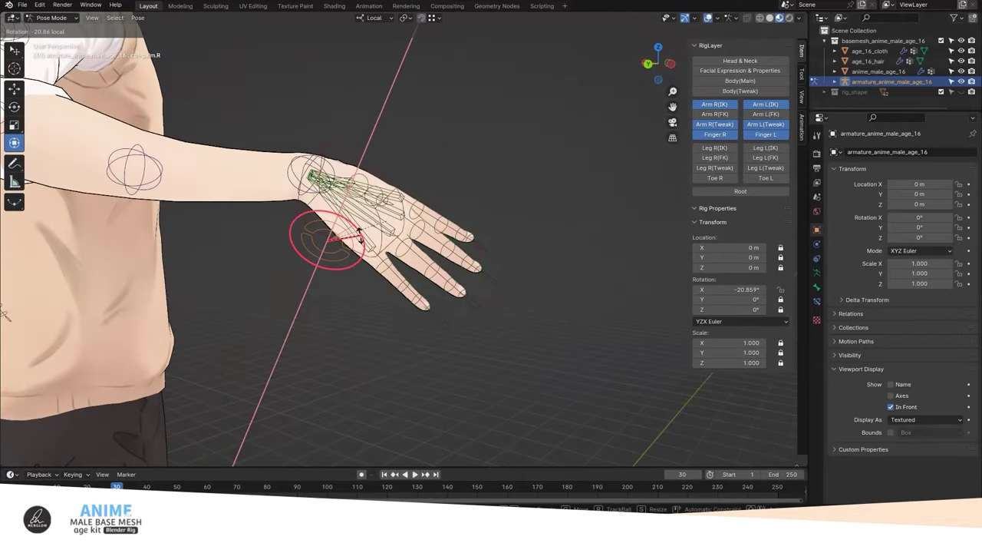
left_click(496, 195)
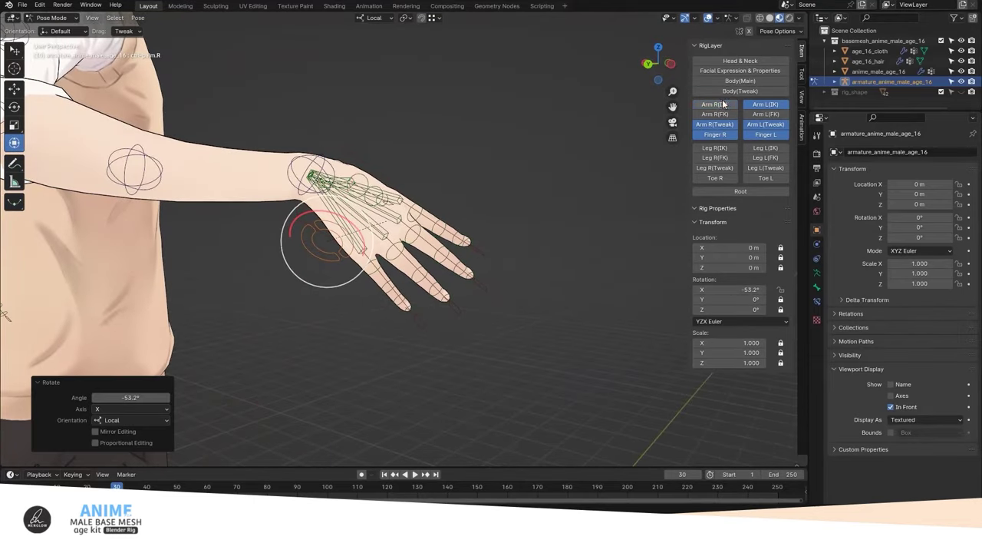
middle_click_drag(416, 196, 353, 341)
key("ctrl+z")
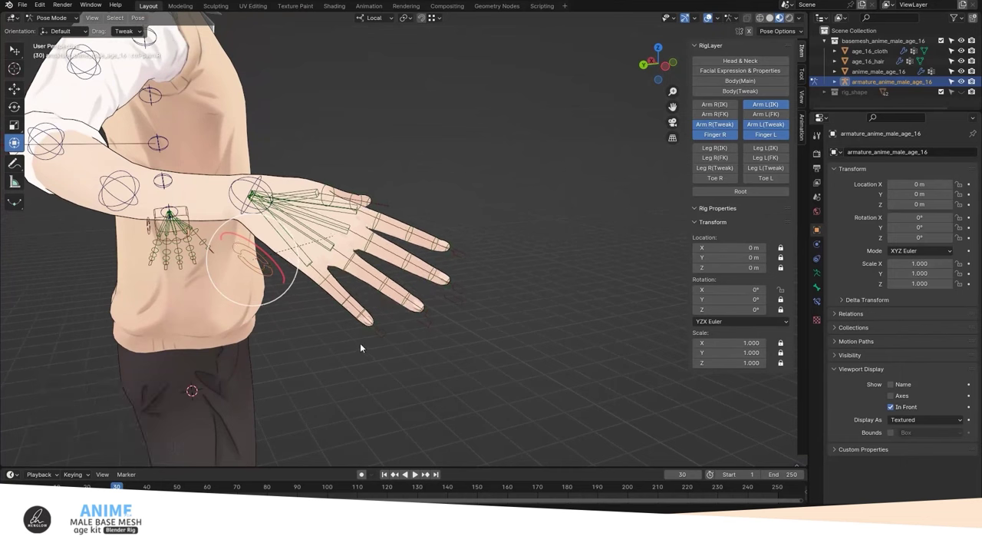
Step: Turn the hand toward the camera and bring up the Pivot Point pie menu
middle_click_drag(431, 324, 438, 318)
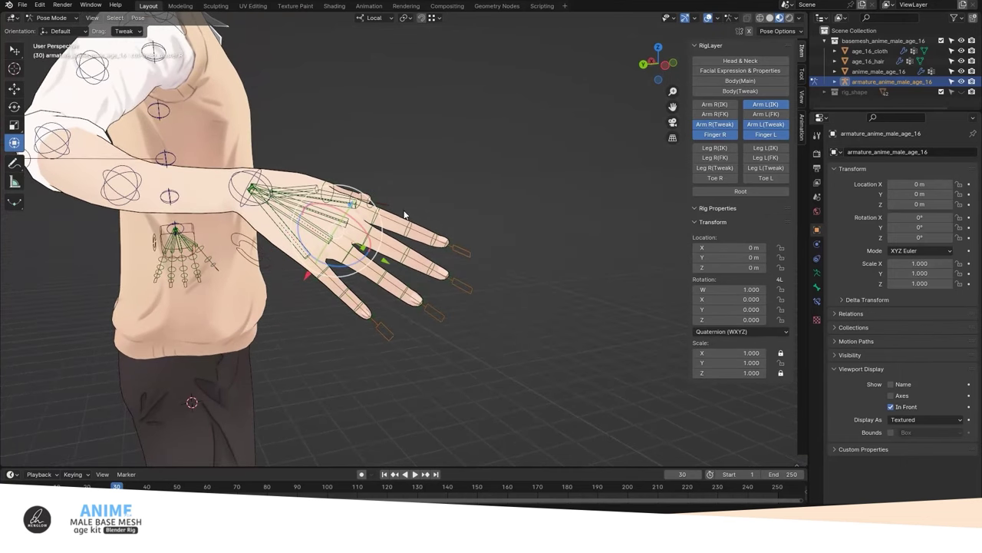
middle_click_drag(412, 219, 460, 264)
key("period")
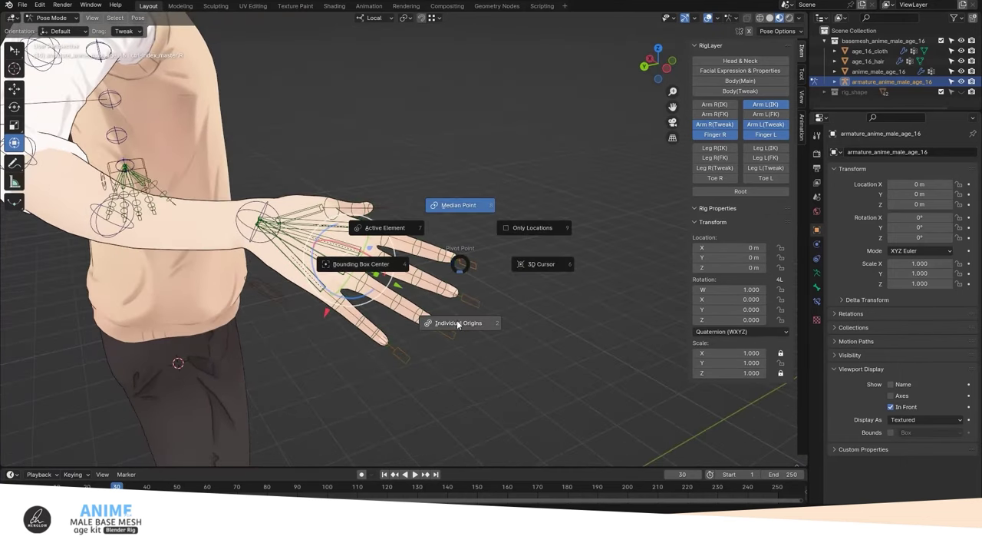
Step: Switch the pivot to Individual Origins and scale up the index finger and thumb controls
left_click(456, 323)
left_click(528, 331)
mouse_move(528, 331)
middle_mouse_down()
mouse_move(393, 265)
mouse_move(391, 203)
mouse_move(424, 236)
mouse_move(397, 278)
middle_mouse_up()
left_click(330, 145)
key("s")
left_click(425, 220)
scroll(424, 236, "up", 3)
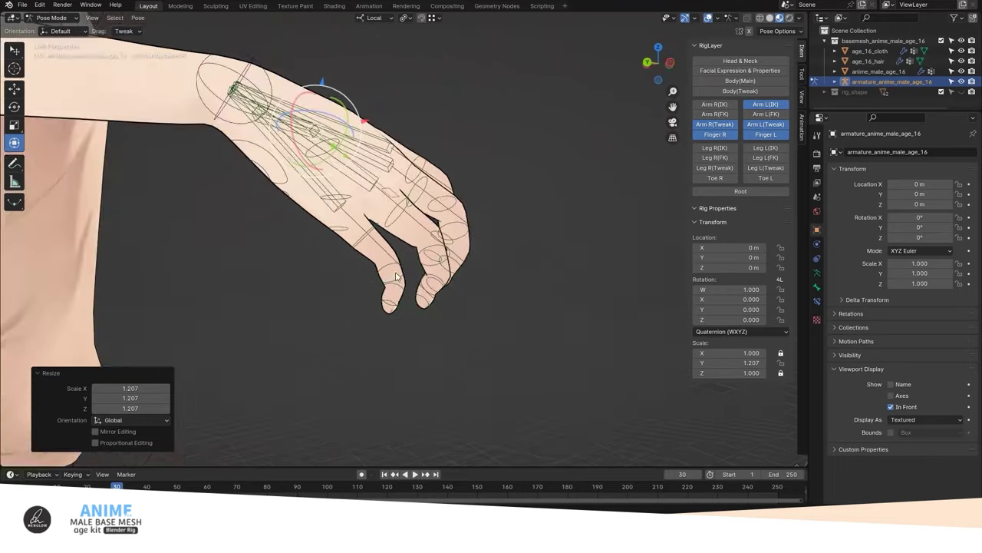
Step: Move the pinky and ring-finger controls along their local Y axis
left_click(397, 278)
key("Escape")
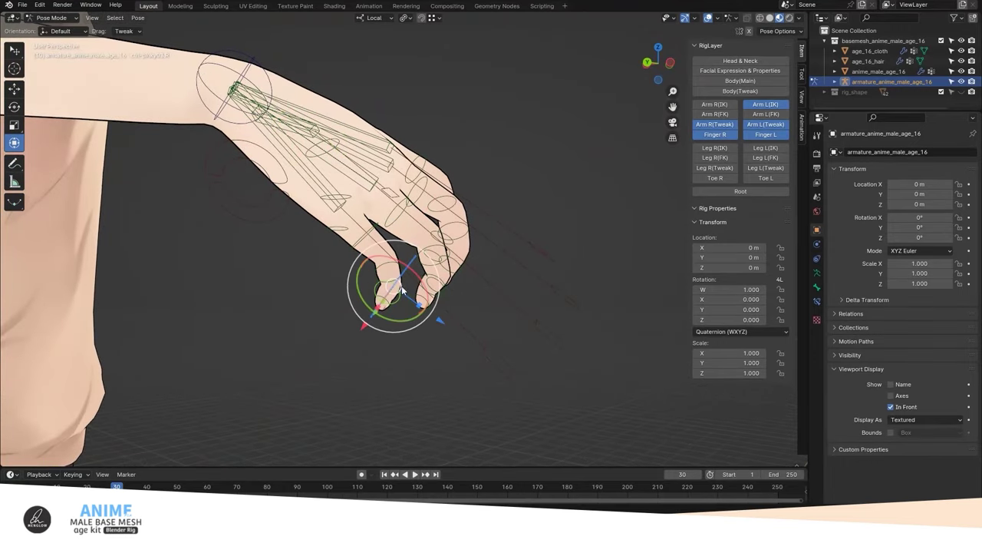
key("g")
key("y")
left_click(430, 296)
left_click(485, 261)
left_click(457, 261)
Step: Move the middle fingertip and second middle finger controls along local Y
middle_click_drag(457, 261, 323, 291)
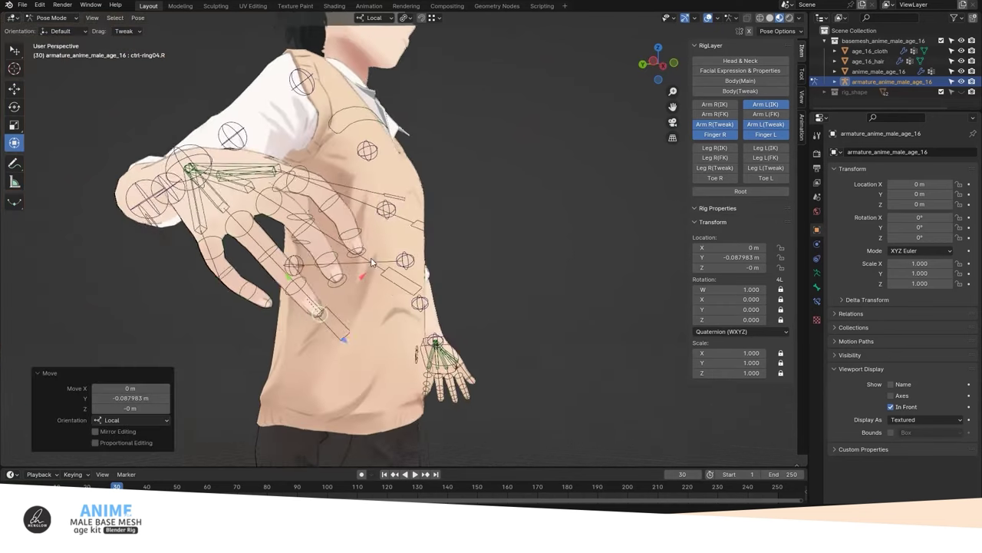
scroll(322, 291, "up", 3)
left_click(313, 280)
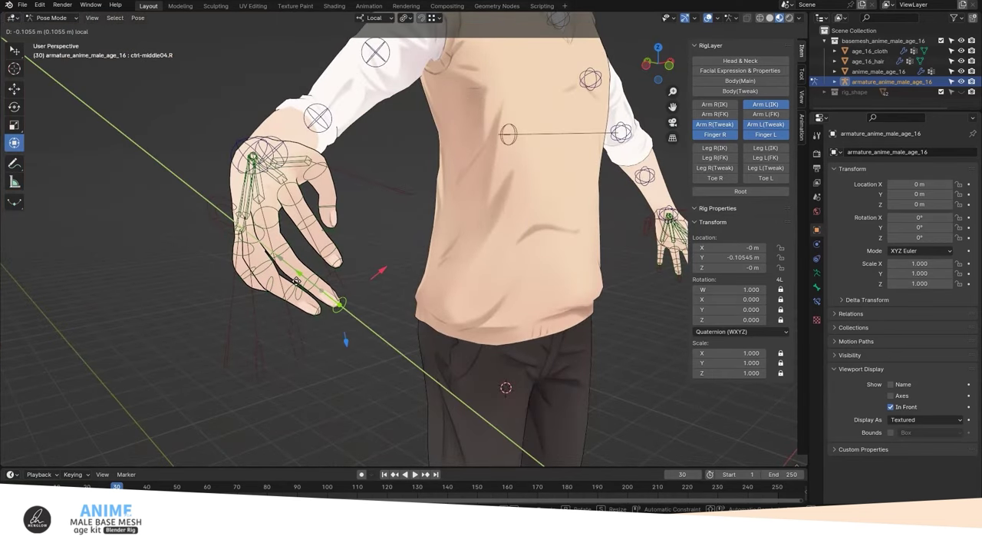
left_click(295, 281)
left_click(288, 230)
key("g")
key("y")
left_click(323, 284)
mouse_move(322, 284)
middle_mouse_down()
mouse_move(350, 281)
mouse_move(404, 244)
mouse_move(307, 192)
mouse_move(353, 179)
mouse_move(315, 169)
mouse_move(360, 246)
middle_mouse_up()
left_click(441, 228)
Step: Rotate the thumb base about Z, then reposition the thumb tip and undo it
left_click(314, 177)
left_click(329, 184)
key("r")
key("z")
left_click(315, 165)
key("r")
left_click(311, 163)
left_click(364, 247)
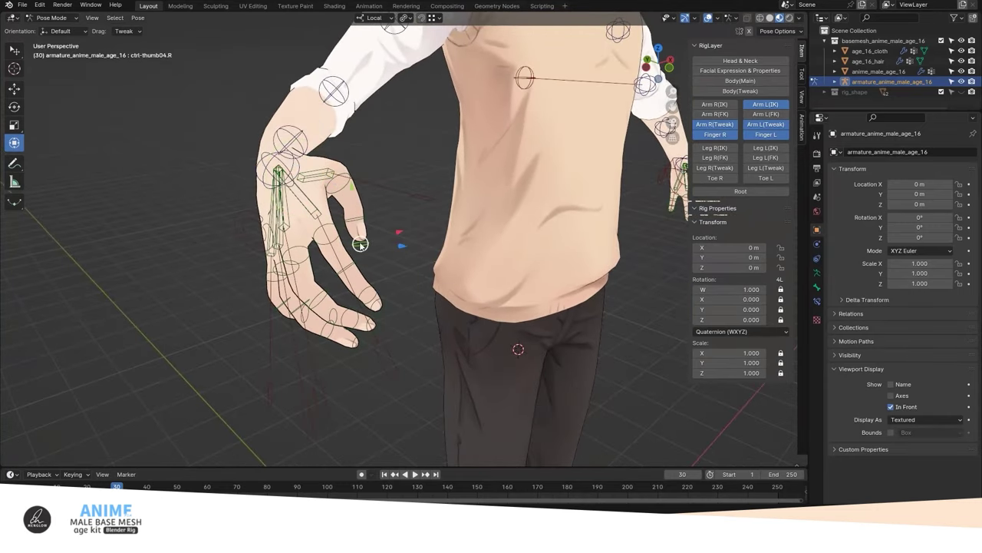
left_click(360, 206)
middle_click_drag(360, 205, 468, 213)
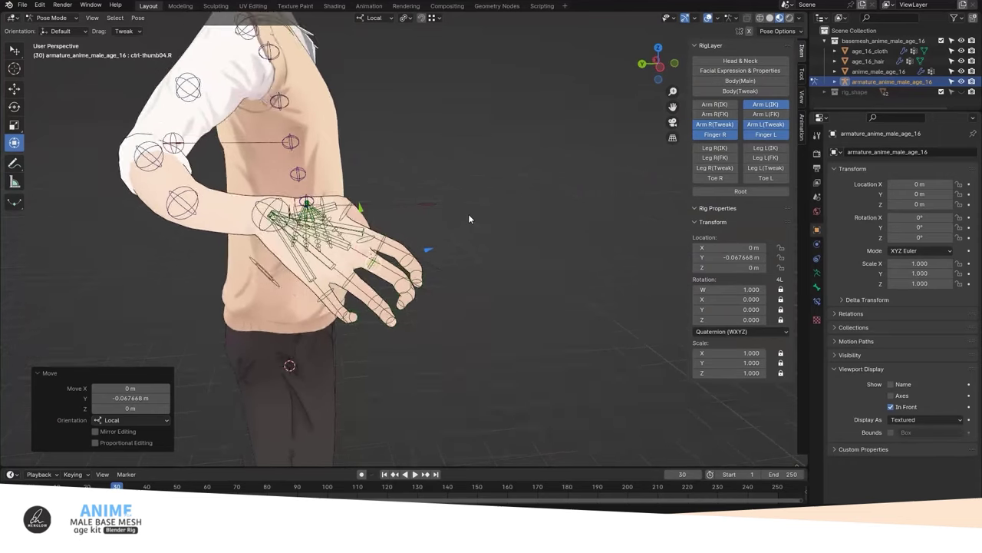
key("ctrl+z")
Step: Show the Leg R(IK) and Leg L(IK) layers and hide both hands' finger layers
mouse_move(468, 213)
middle_mouse_down()
mouse_move(409, 200)
mouse_move(401, 222)
mouse_move(450, 260)
mouse_move(492, 272)
mouse_move(510, 254)
middle_mouse_up()
left_click(721, 105)
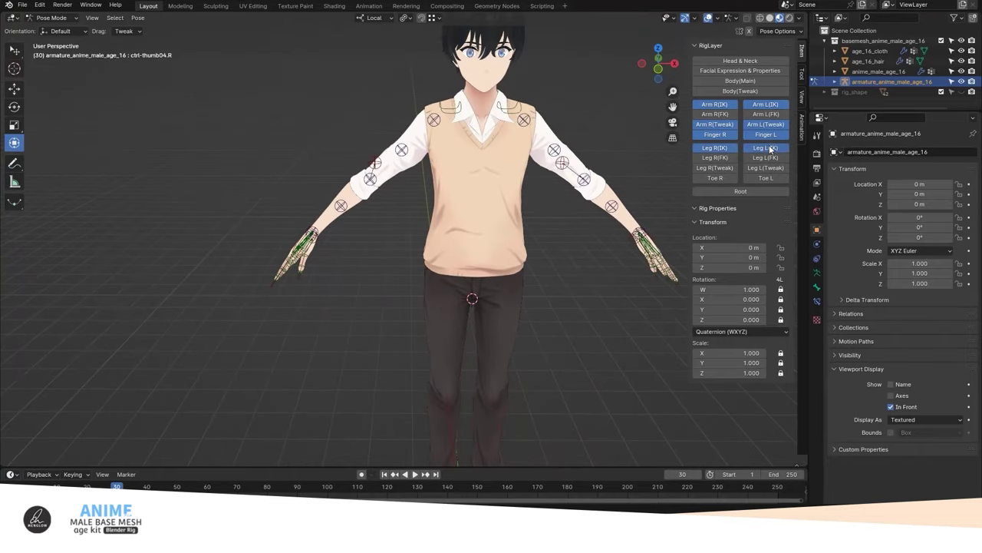
left_click(767, 135)
left_click(723, 132)
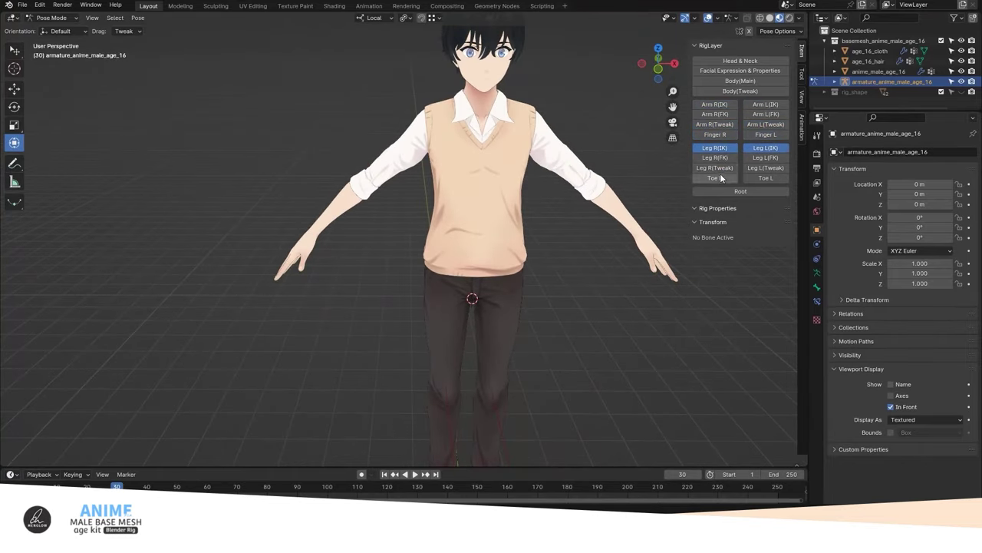
Step: Show the toe controls and move the right knee control outward
left_click(766, 178)
scroll(511, 197, "down", 3, "shift")
scroll(514, 246, "down", 2, "shift")
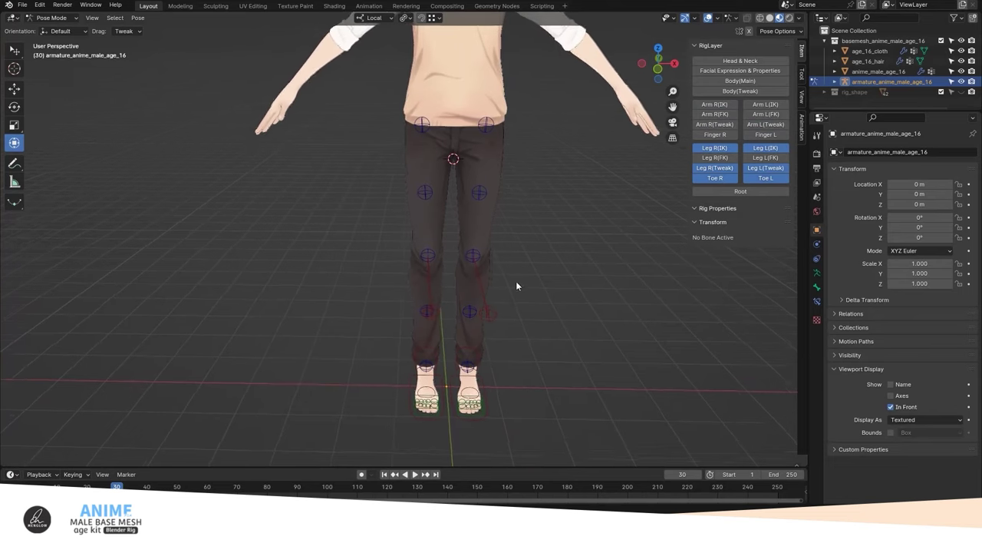
left_click(432, 318)
left_click_drag(434, 323, 406, 307)
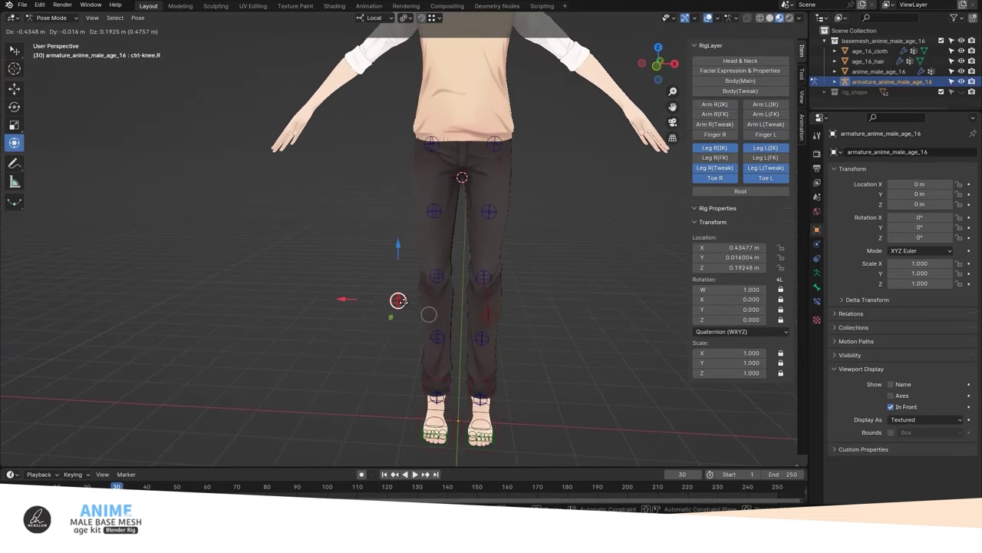
left_click(399, 300)
Step: Raise the right foot IK control along Z
left_click(449, 401)
left_click_drag(458, 355, 465, 357)
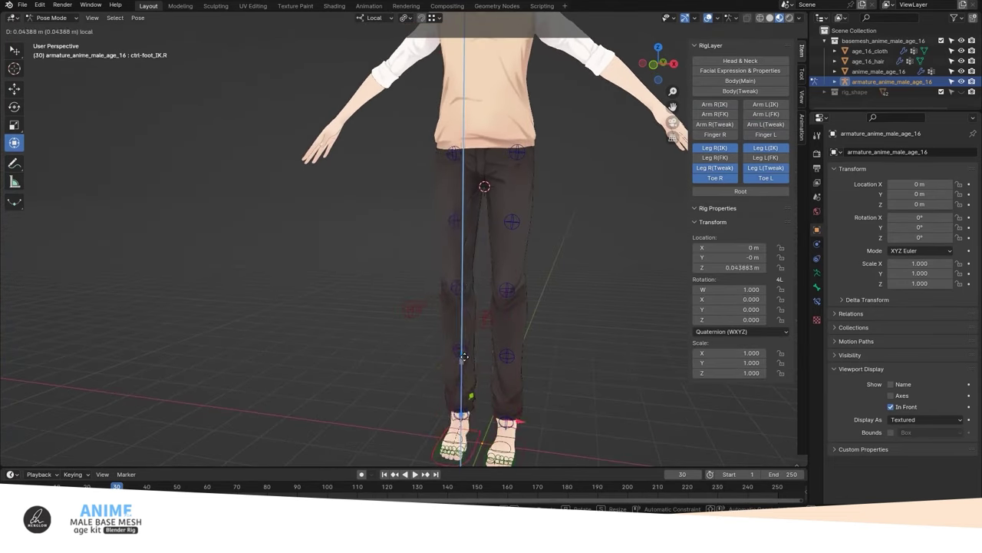
left_click(470, 311)
mouse_move(470, 311)
middle_mouse_down()
mouse_move(363, 215)
mouse_move(461, 256)
middle_mouse_up()
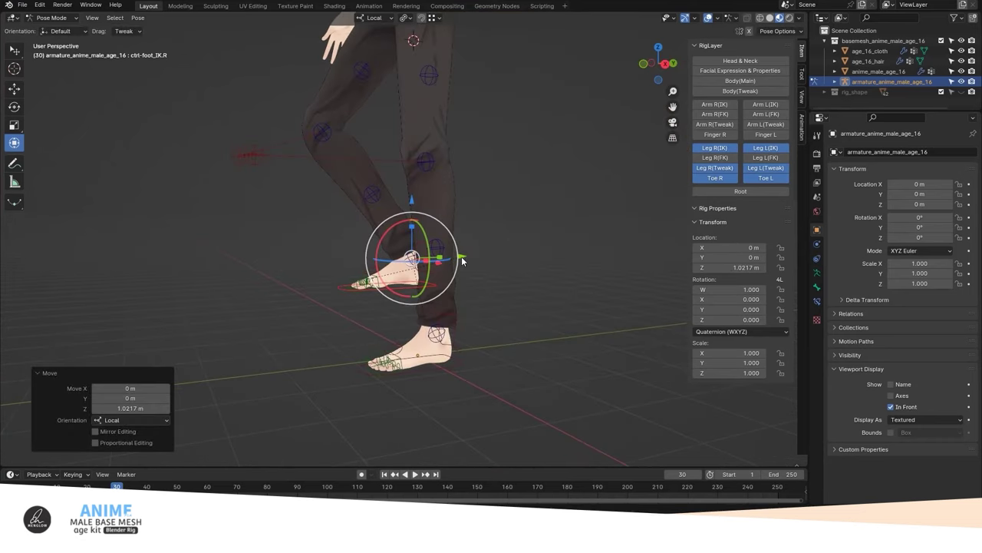
key("g")
key("y")
key("Escape")
Step: Roll the right foot back on its heel using ctrl-foot_heel_IK and ctrl-foot_IK.R on X
left_click(476, 346)
left_click_drag(458, 308, 437, 295)
middle_click_drag(437, 295, 401, 308)
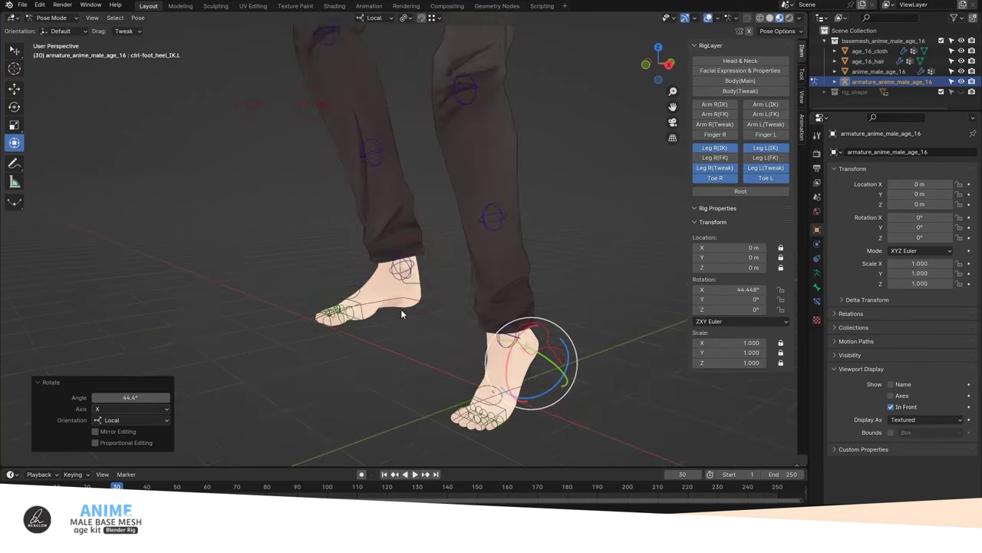
left_click(400, 309)
left_click_drag(379, 296, 373, 262)
Step: Bend the right toes downward to −34.7° with ctrl-toe.R
left_click(361, 345)
mouse_move(362, 345)
middle_mouse_down()
mouse_move(498, 238)
mouse_move(502, 221)
middle_mouse_up()
scroll(502, 222, "up", 3)
left_click_drag(470, 188, 480, 213)
middle_click_drag(479, 212, 453, 257)
scroll(452, 257, "up", 3)
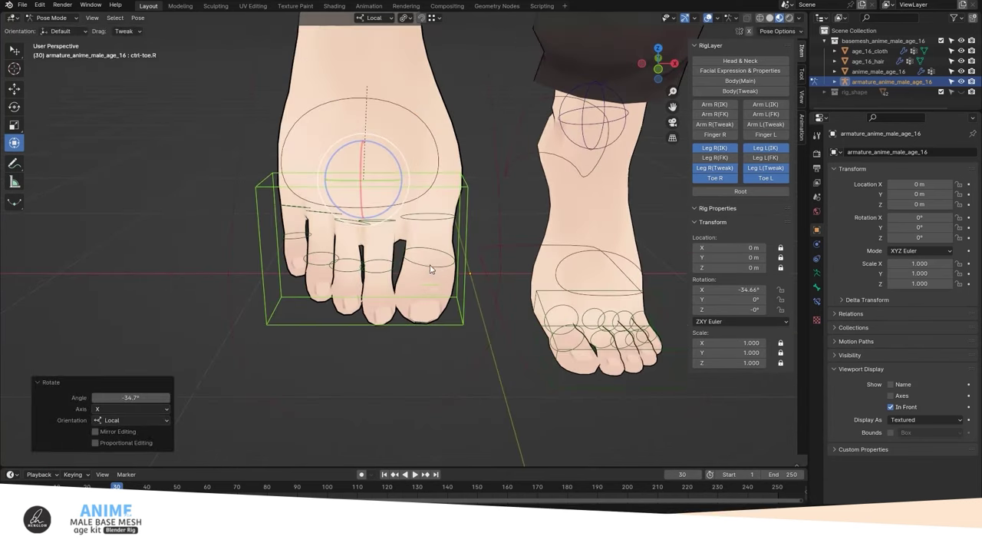
Step: Curl the right big toe and index toe
left_click(452, 257)
left_click_drag(443, 225, 444, 225)
left_click(375, 264)
middle_click_drag(374, 265, 430, 231)
mouse_move(433, 226)
left_mouse_down()
mouse_move(452, 253)
mouse_move(430, 254)
left_mouse_up()
left_click(414, 239)
left_click(392, 236)
Step: Curl the right pinky toe and rotate the base of the big toe
left_click_drag(374, 218, 374, 223)
left_click(342, 257)
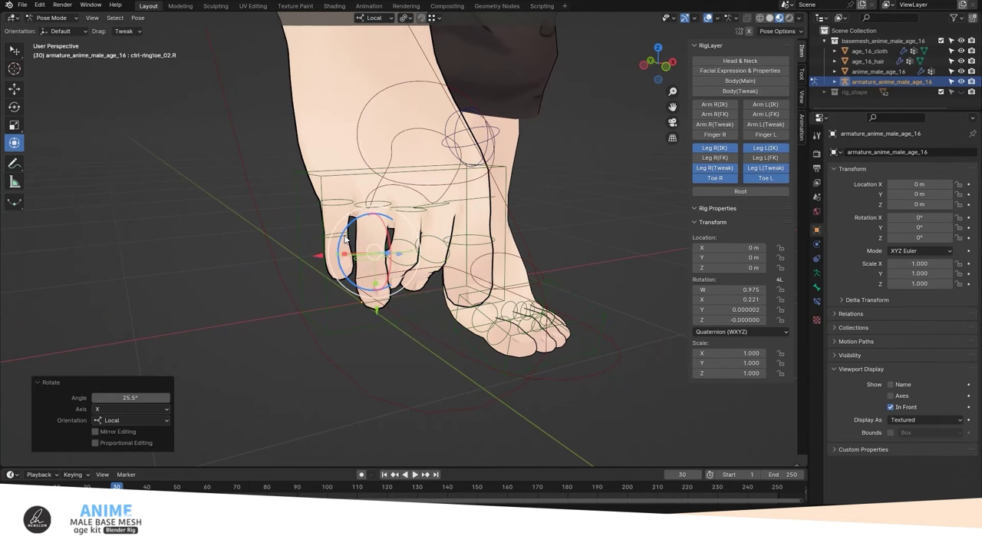
middle_click_drag(341, 257, 331, 235)
left_click(311, 217)
left_click(311, 193)
left_click(440, 201)
left_click(459, 163)
Step: Trackball-rotate ctrl-foot_spin_IK.R to spin the right foot
left_click(453, 166)
middle_click_drag(453, 165, 438, 162)
key("r")
key("r")
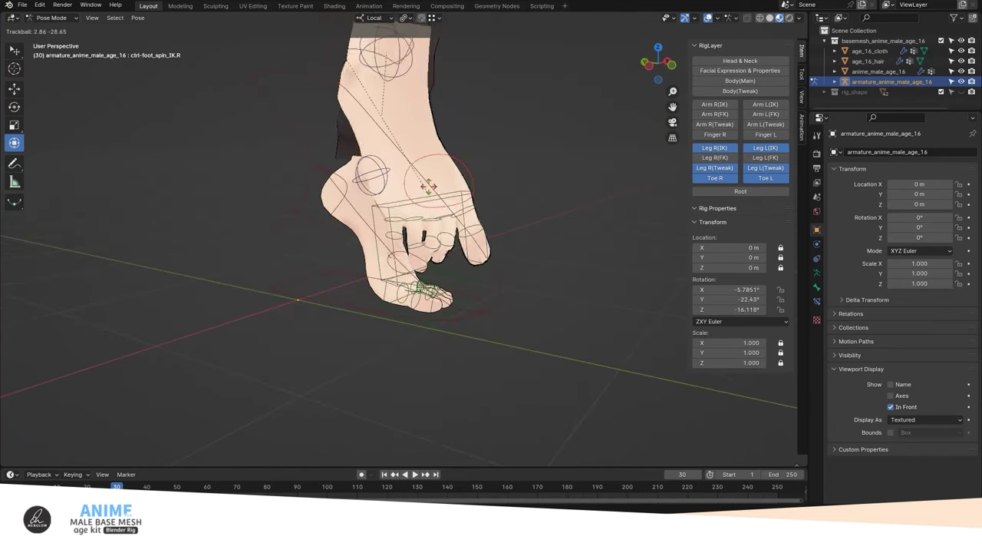
left_click(437, 178)
mouse_move(437, 178)
middle_mouse_down()
mouse_move(443, 307)
mouse_move(454, 220)
middle_mouse_up()
Step: Shift the right shin, foot, upper shin and thigh tweak controls to bend the leg
left_click(513, 231)
left_click(461, 207)
left_click(461, 354)
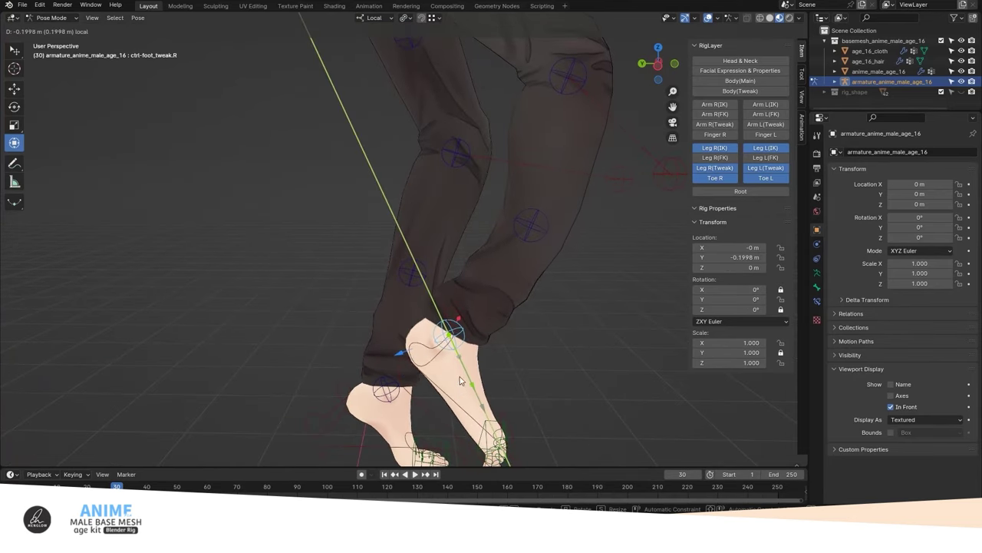
left_click(460, 380)
middle_click_drag(461, 380, 531, 281)
left_click(504, 292)
left_click_drag(500, 285, 530, 269)
left_click(403, 168)
mouse_move(403, 167)
left_mouse_down()
mouse_move(388, 191)
mouse_move(436, 166)
left_mouse_up()
Step: Undo the leg tweaks to return the right leg to its straight rest pose
middle_click_drag(437, 166, 357, 290)
scroll(357, 290, "down", 3)
key("ctrl+z")
key("ctrl+z")
key("ctrl+z")
middle_click_drag(508, 288, 520, 244)
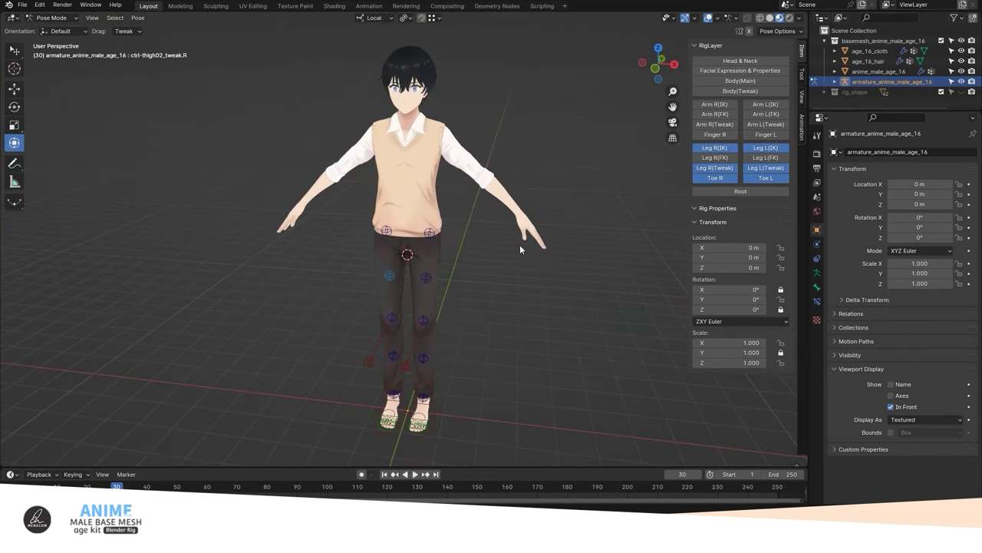
Step: Move the UI-type_properties widget from above the head to the character's right
left_click_drag(726, 148, 728, 169)
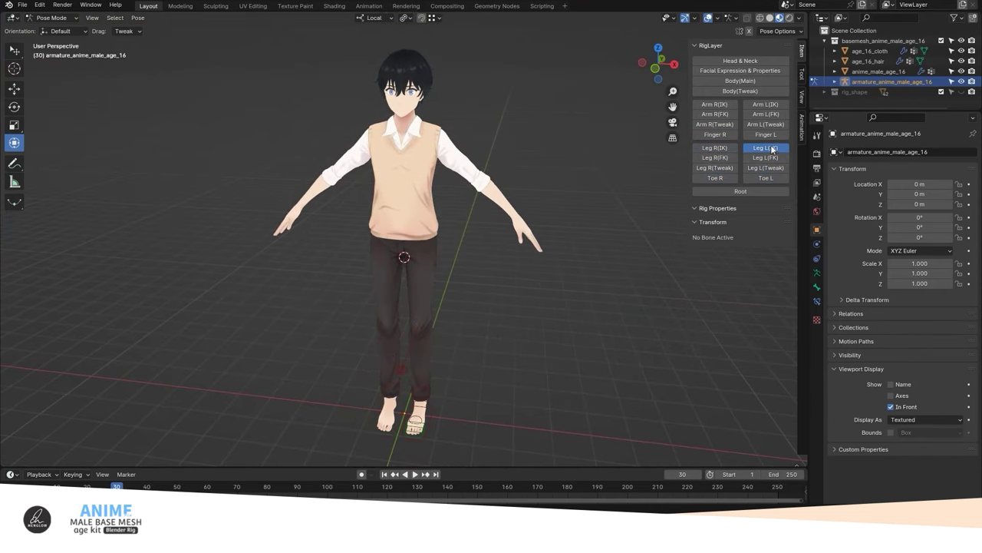
scroll(527, 230, "down", 3)
scroll(472, 175, "up", 5)
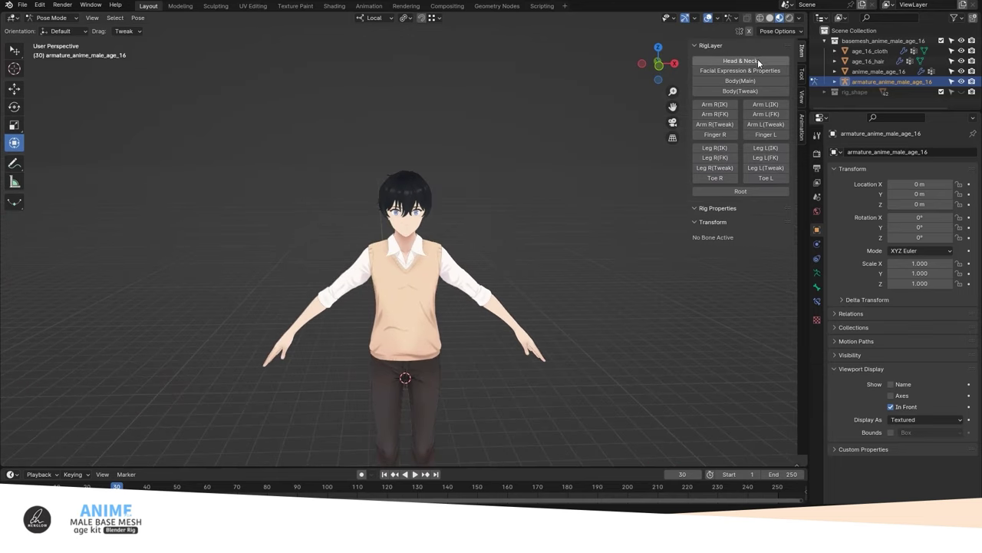
left_click(404, 137)
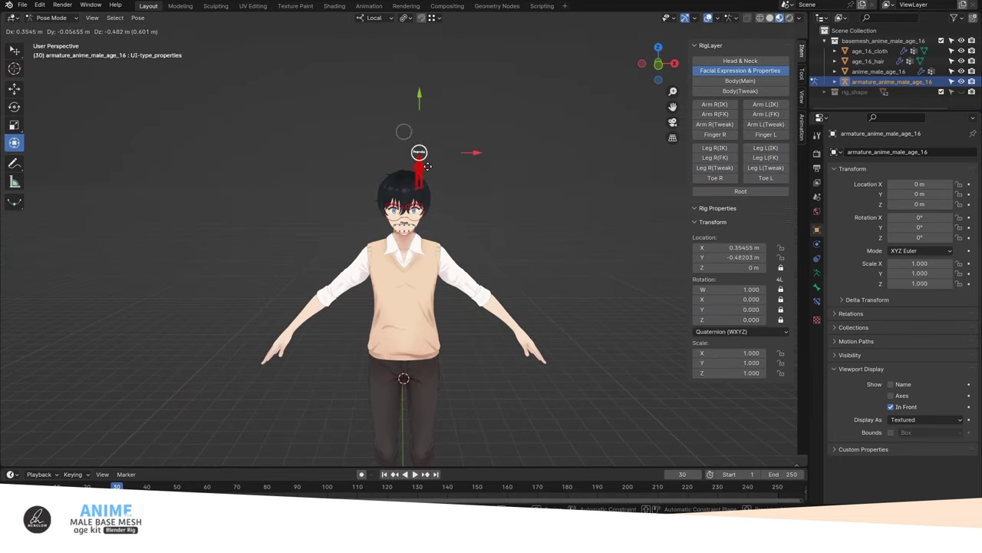
left_click(469, 210)
Step: Raise the left hand's IK control and select the left arm properties widget
scroll(469, 209, "up", 2)
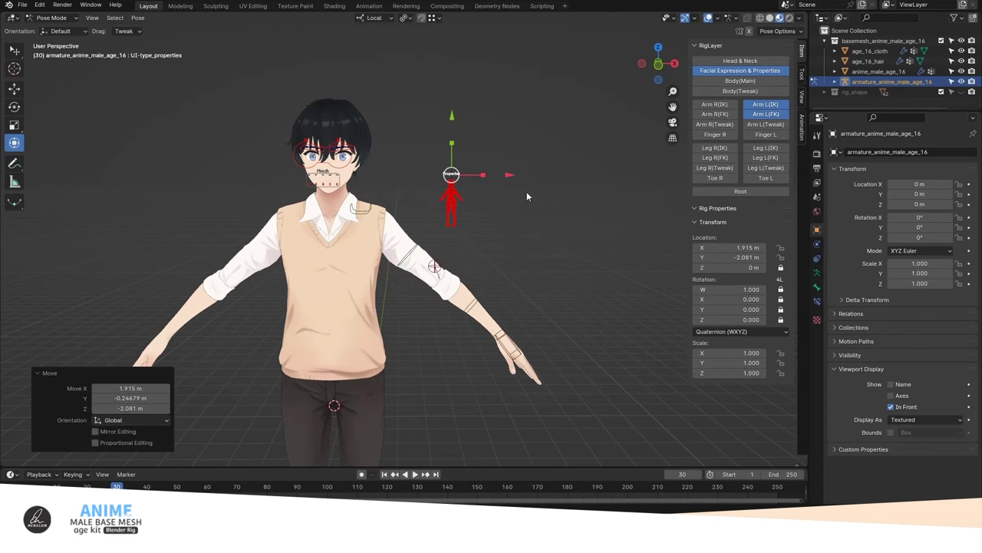
scroll(527, 197, "up", 3)
left_click_drag(449, 340, 458, 210)
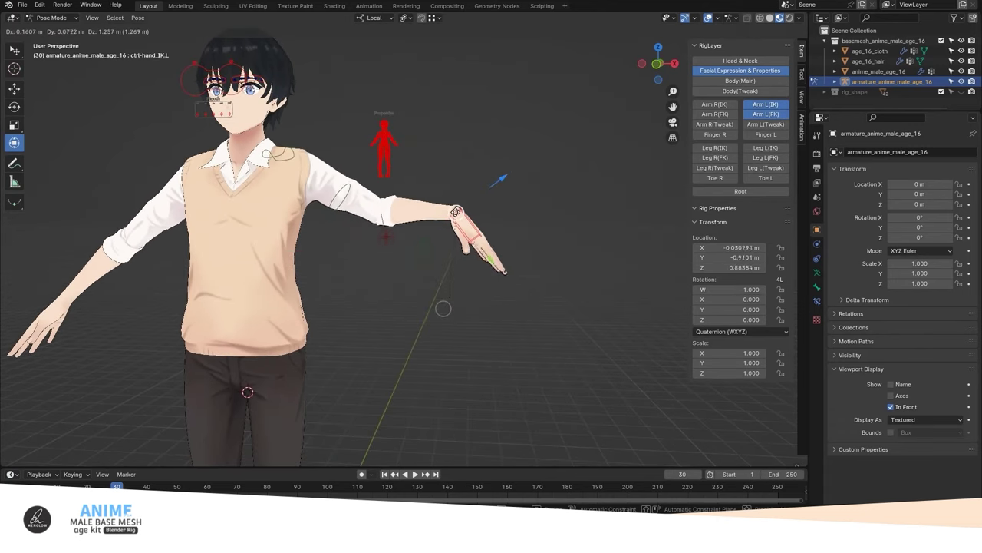
left_click(449, 171)
left_click(393, 148)
Step: Switch the left arm fully to FK, raise the upper arm on X and bend the forearm on Z
left_click_drag(748, 226, 789, 227)
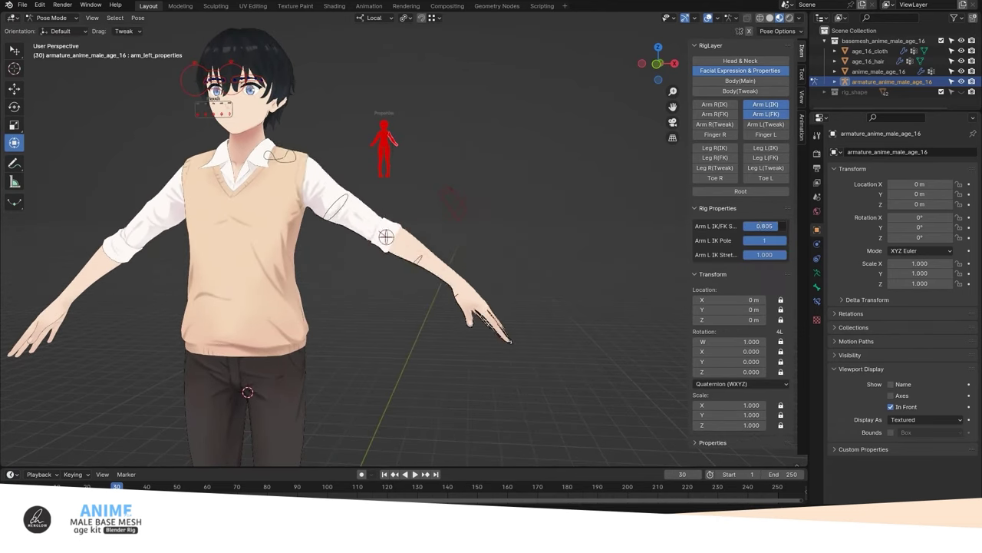
middle_click_drag(376, 178, 321, 199)
left_click(332, 213)
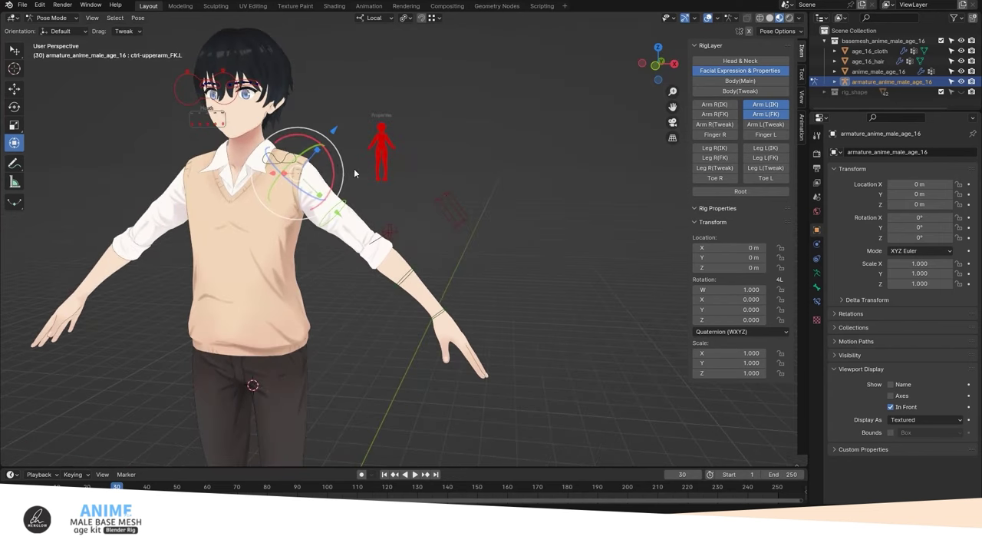
key("r")
key("x")
left_click(421, 253)
middle_click_drag(422, 254, 376, 234)
left_click(361, 236)
key("r")
key("z")
left_click(389, 288)
Step: Bend the left hand down and raise the left shoulder, both rotated on X
left_click(434, 320)
mouse_move(389, 284)
middle_mouse_down()
mouse_move(430, 322)
mouse_move(272, 149)
middle_mouse_up()
key("r")
key("x")
left_click(430, 338)
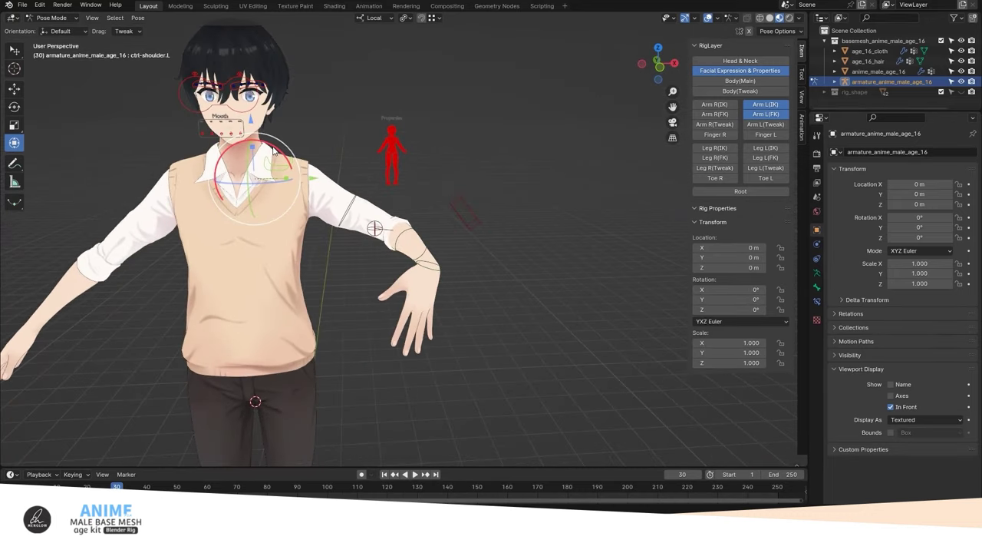
left_click(270, 147)
key("r")
key("x")
left_click(270, 146)
Step: Set Arm L IK/FK back to 0, pose the arm with its IK controls, and try IK stretch
left_click(400, 153)
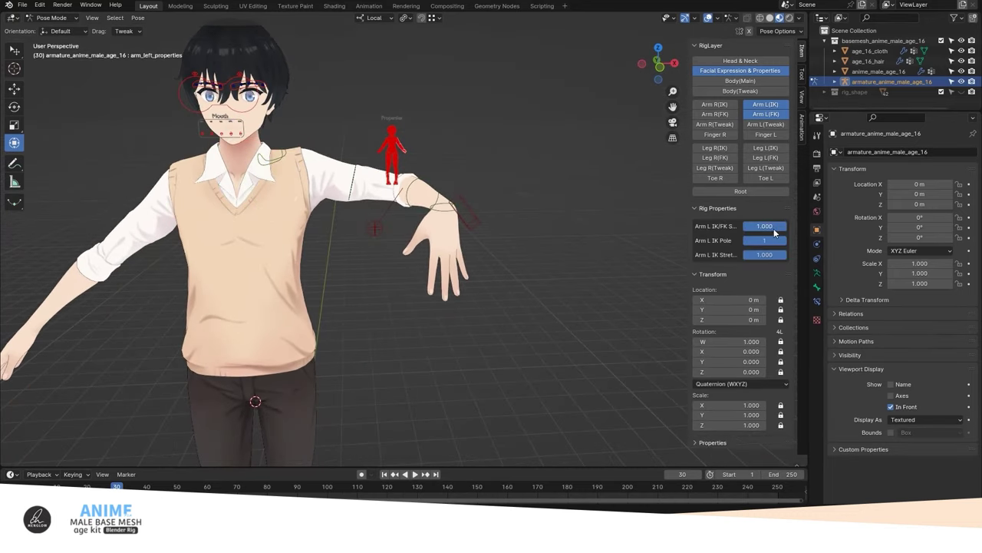
left_click_drag(765, 226, 721, 226)
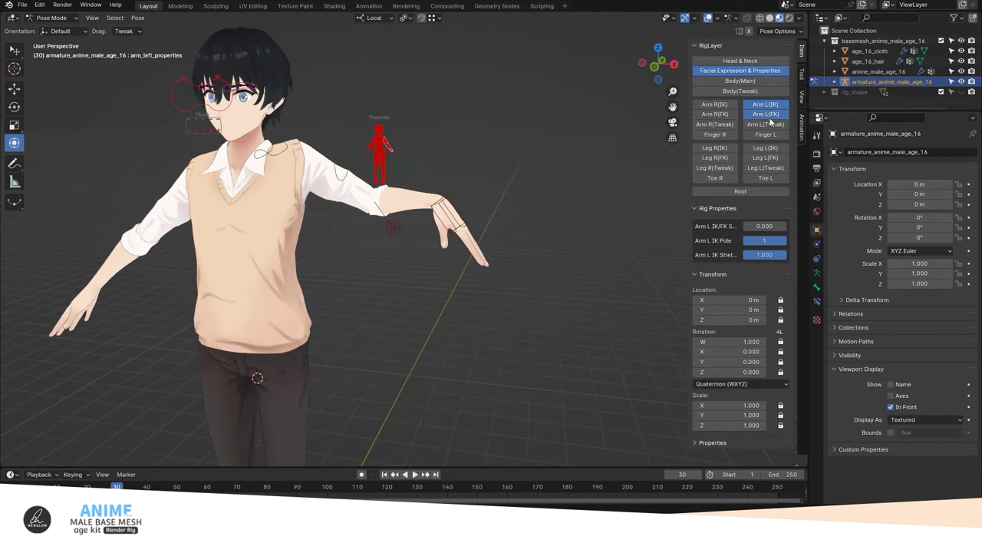
left_click(337, 169)
key("r")
key("r")
left_click(318, 149)
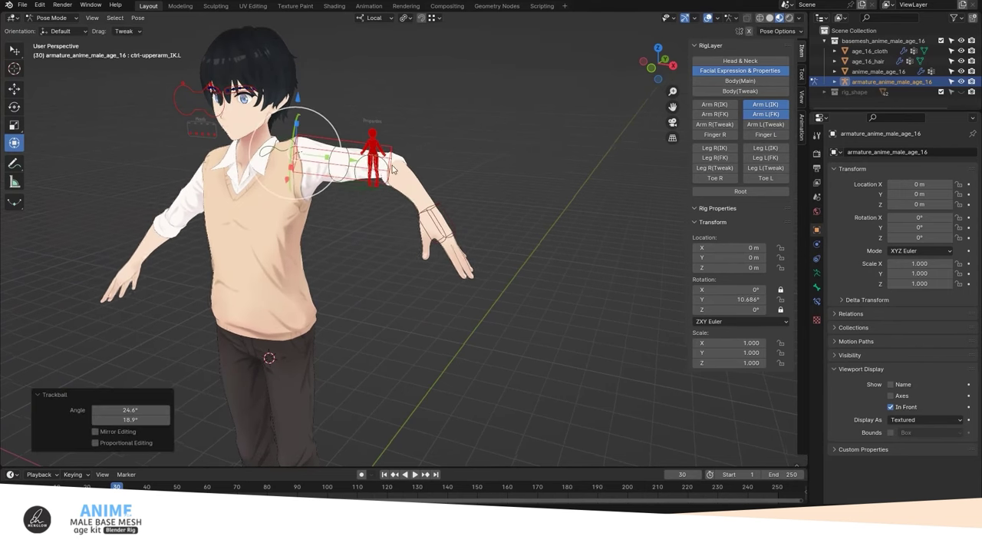
left_click(460, 221)
left_click_drag(467, 222, 566, 345)
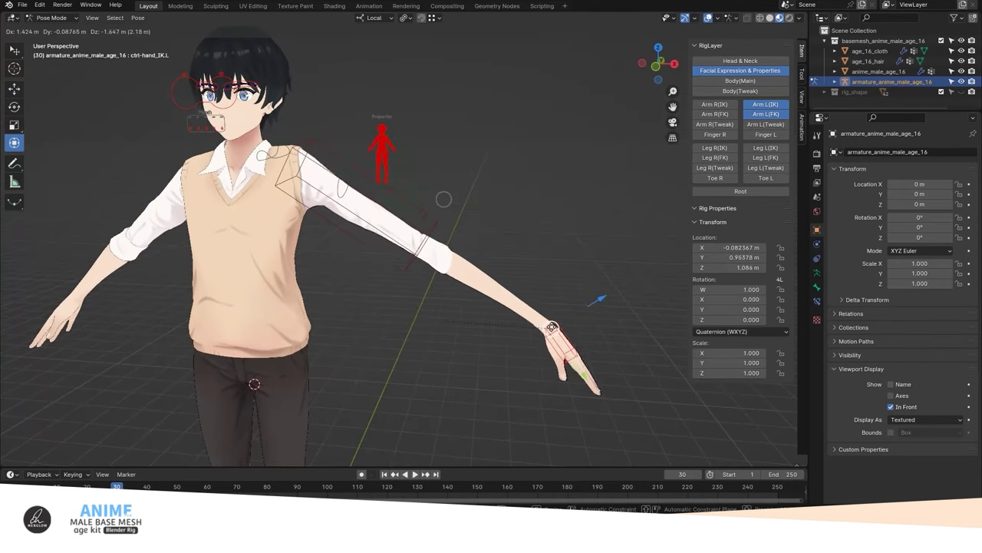
left_click(381, 149)
left_click_drag(776, 259, 776, 258)
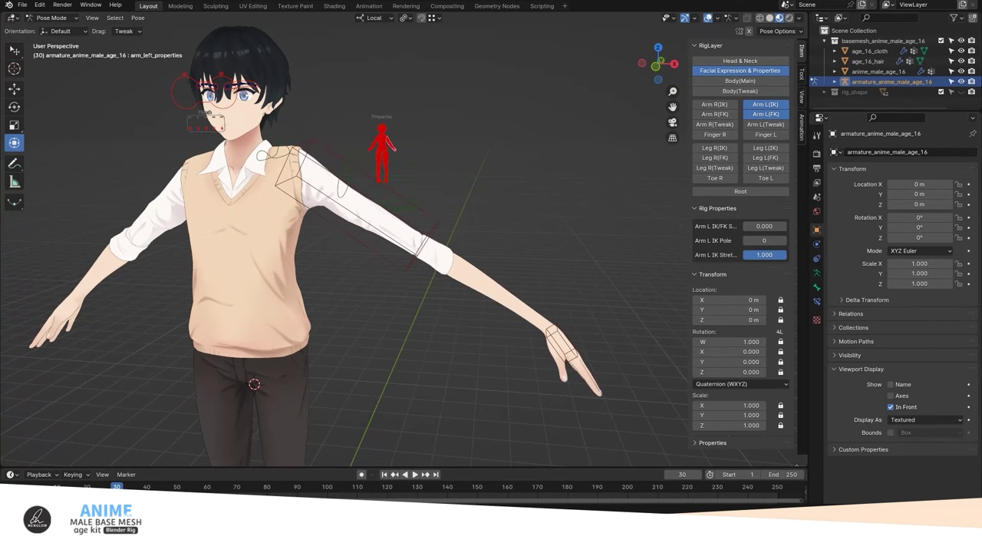
Step: Select all rig controls and clear the pose back to rest
scroll(574, 201, "down", 1)
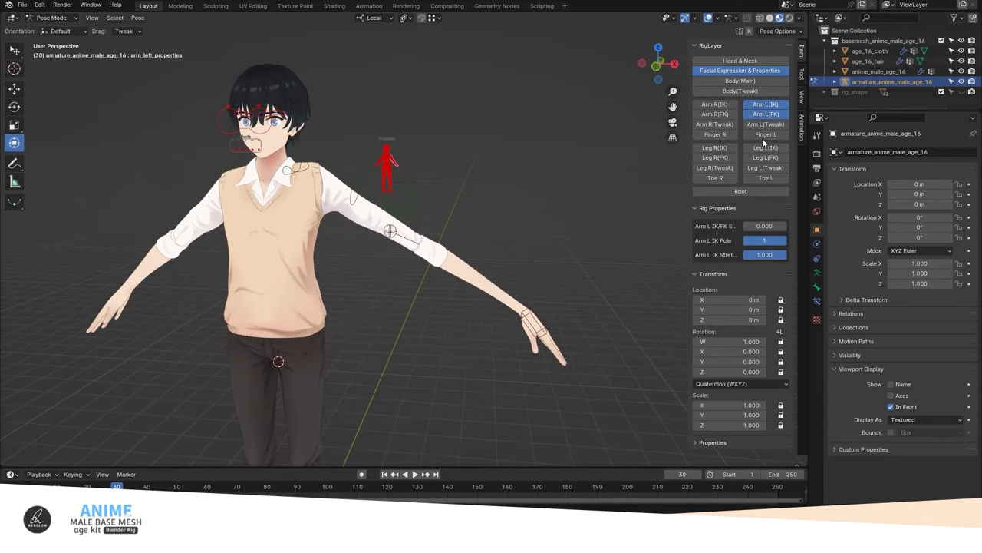
key("a")
key("alt+g")
Step: Move the properties widget down beside the feet, to X 1.9691 m, Y −7.9784 m
scroll(454, 213, "down", 3)
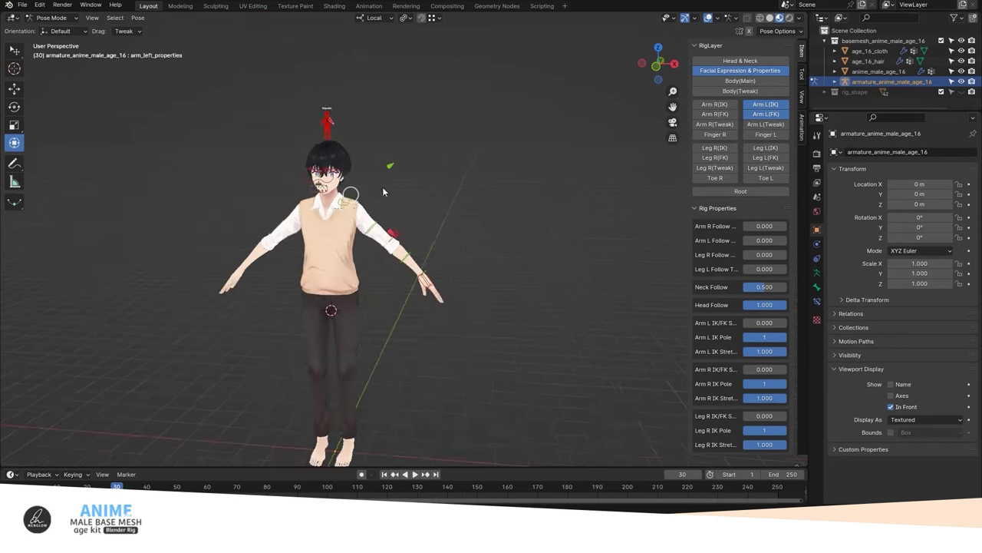
left_click(327, 120)
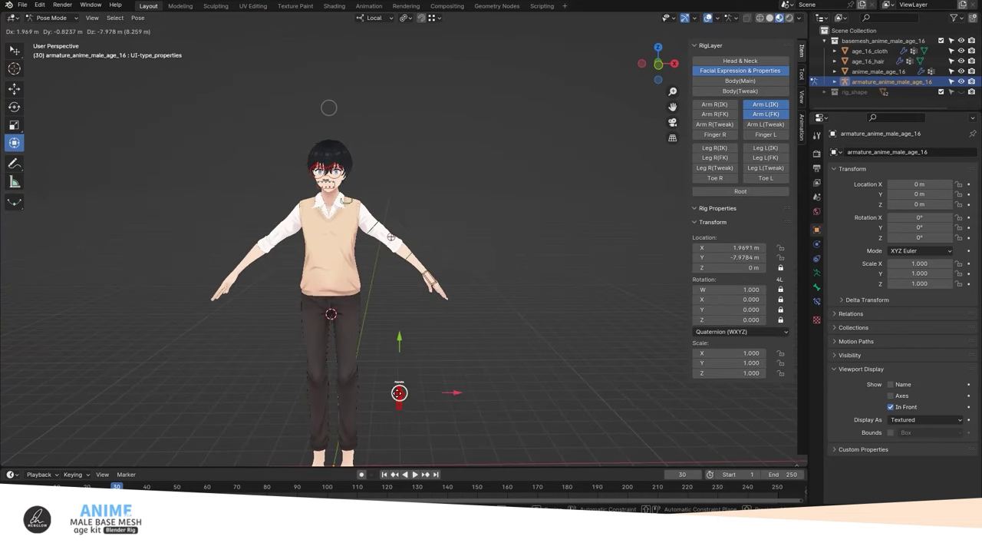
key("Return")
key("KP_Decimal")
Step: Lift the left foot IK control up and forward, then clear it back to the ground
scroll(452, 192, "up", 3)
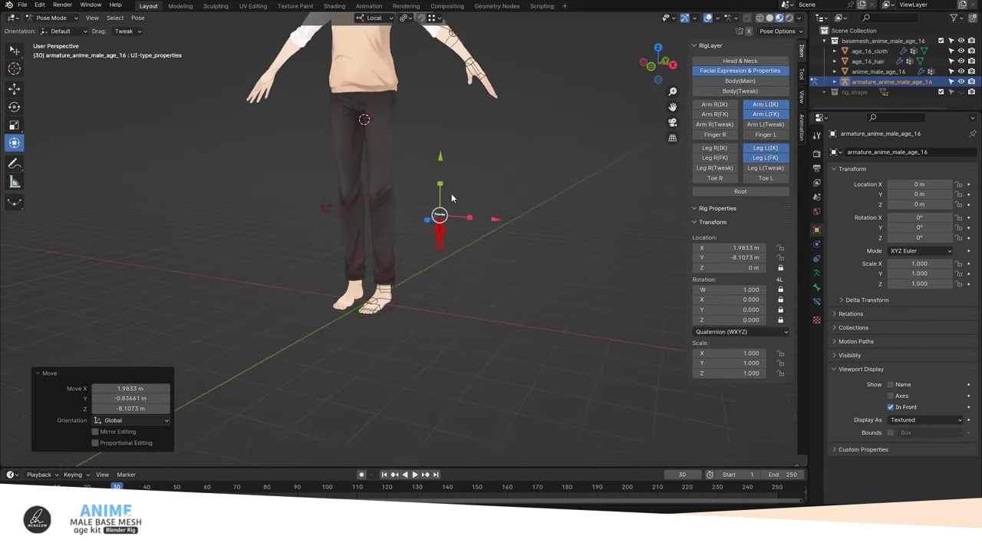
middle_click_drag(451, 193, 417, 331)
left_click(355, 314)
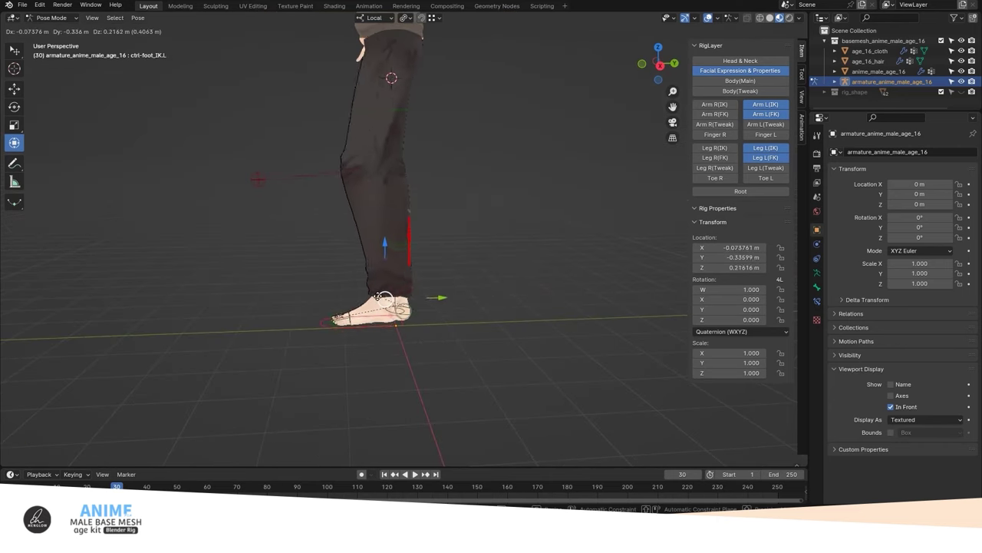
left_click_drag(355, 314, 307, 202)
mouse_move(380, 190)
middle_mouse_down("shift")
mouse_move(410, 244)
mouse_move(440, 228)
mouse_move(484, 284)
middle_mouse_up("shift")
key("alt+g")
Step: Switch the left leg to FK, swing the thigh forward, bend the knee and rotate the foot
left_click(482, 283)
left_click_drag(745, 225, 786, 225)
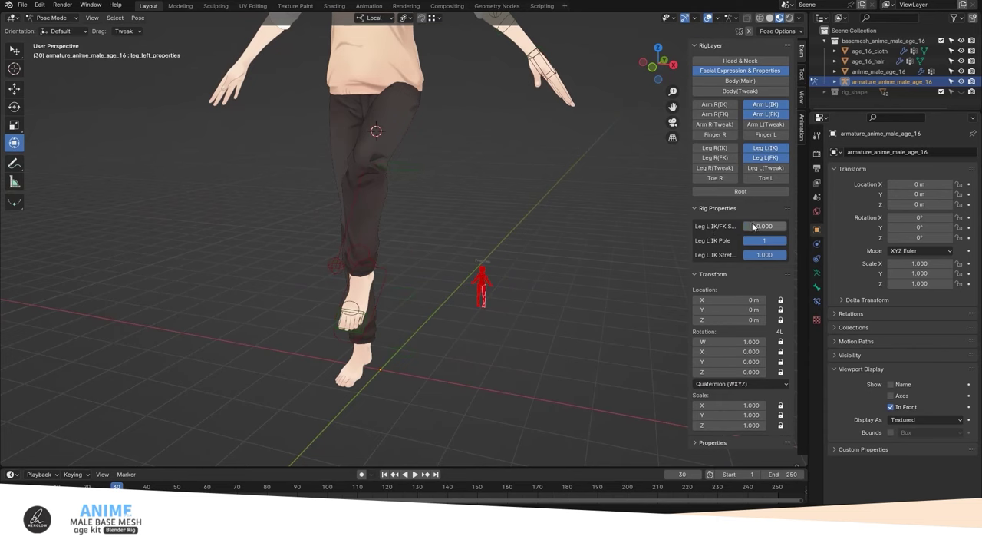
middle_click_drag(491, 253, 440, 172)
left_click(408, 123)
left_click_drag(408, 123, 482, 269)
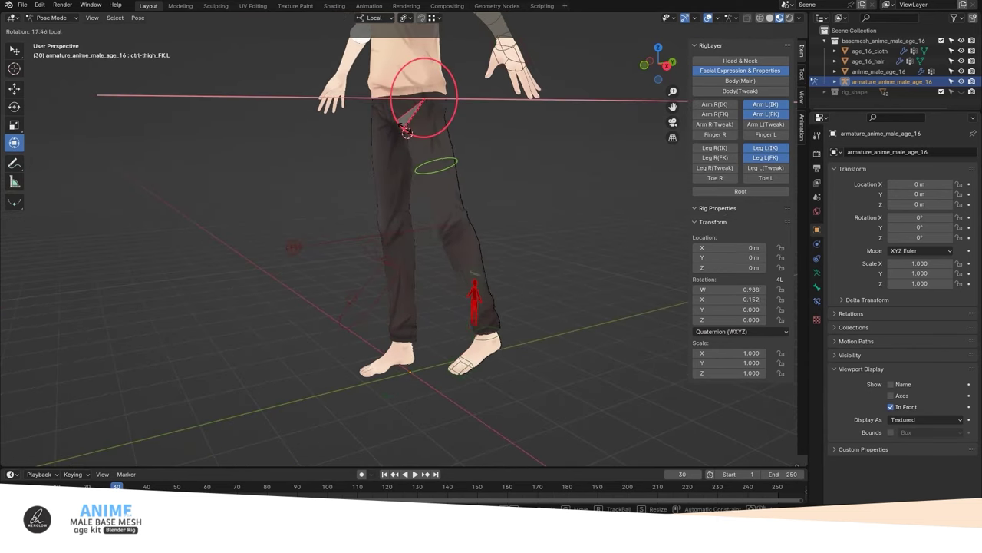
left_click(482, 269)
middle_click_drag(482, 268, 473, 254)
mouse_move(486, 198)
left_mouse_down()
mouse_move(481, 217)
mouse_move(533, 225)
left_mouse_up()
middle_click_drag(532, 225, 483, 218)
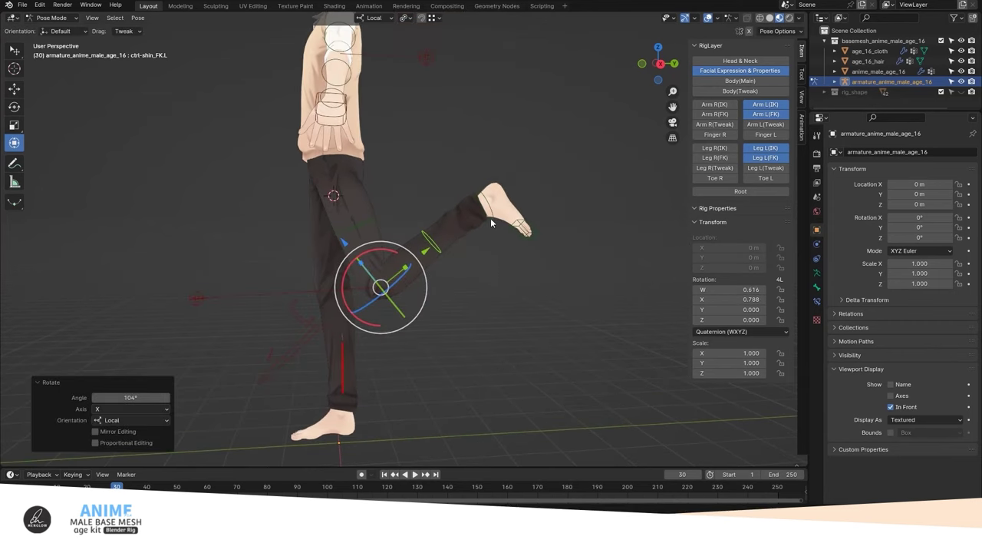
left_click(499, 201)
mouse_move(483, 230)
left_mouse_down()
mouse_move(487, 245)
mouse_move(531, 263)
left_mouse_up()
mouse_move(531, 263)
middle_mouse_down()
mouse_move(558, 260)
mouse_move(506, 260)
mouse_move(484, 291)
middle_mouse_up()
Step: Set Leg L IK/FK to 0 and freely rotate the left thigh IK control
left_click(424, 326)
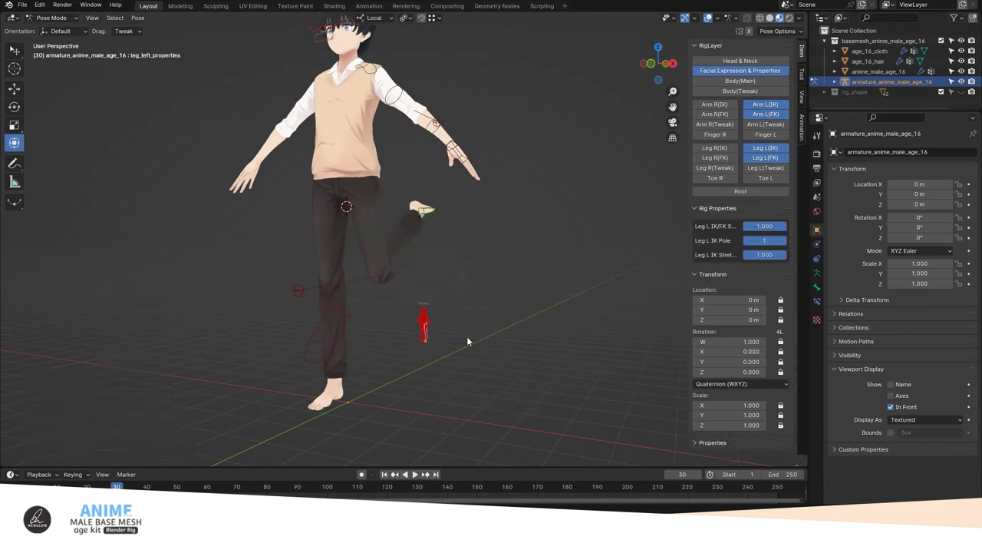
middle_click_drag(467, 336, 522, 330)
middle_click_drag(525, 272, 646, 271)
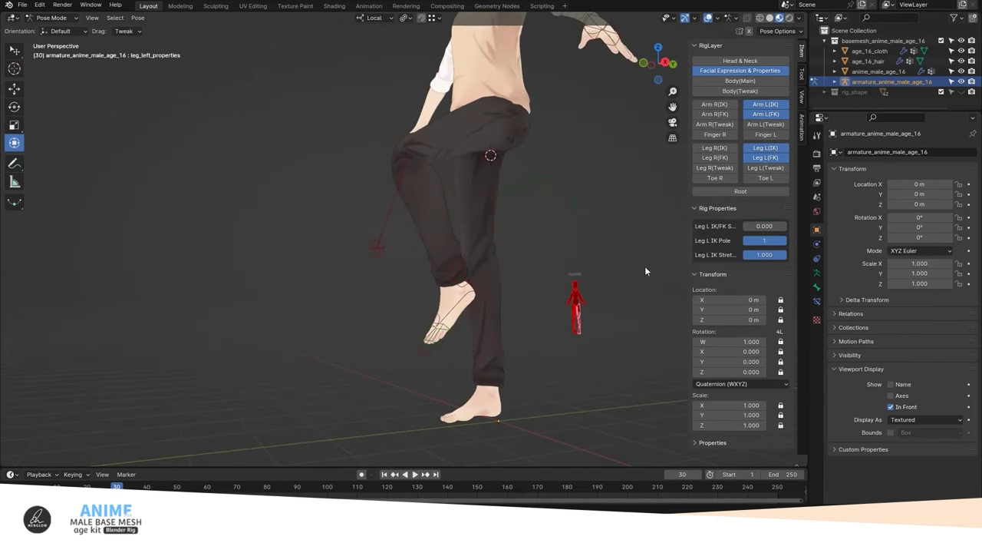
left_click(471, 167)
middle_click_drag(471, 166, 507, 165)
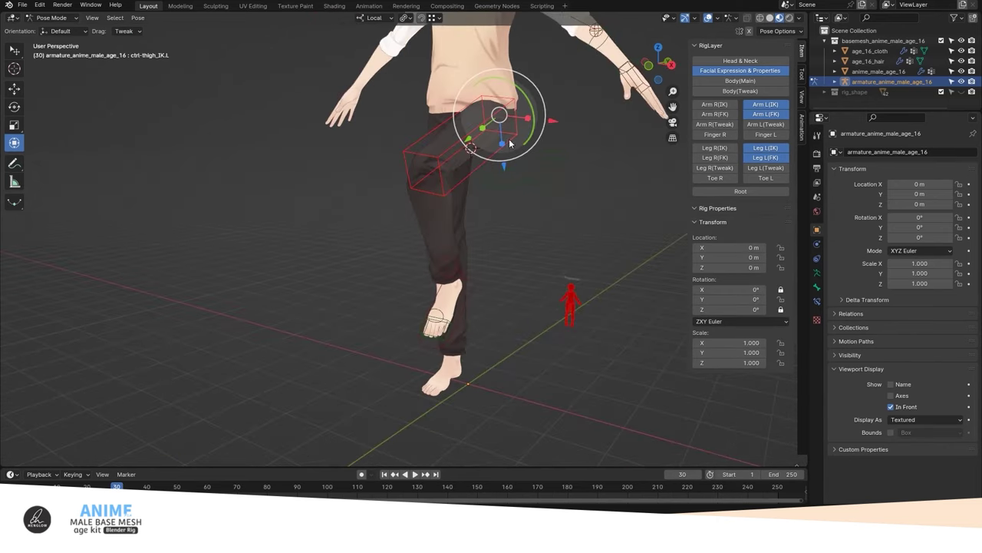
key("r")
key("r")
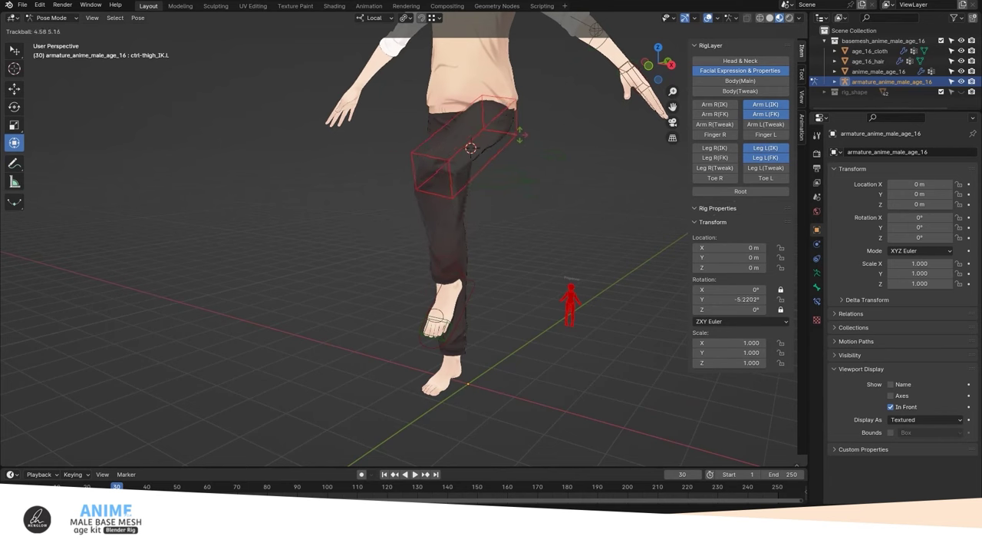
left_click(528, 195)
middle_click_drag(528, 195, 576, 331)
Step: Move the left foot IK control along its local Z, then check the leg properties bone
left_click(463, 308)
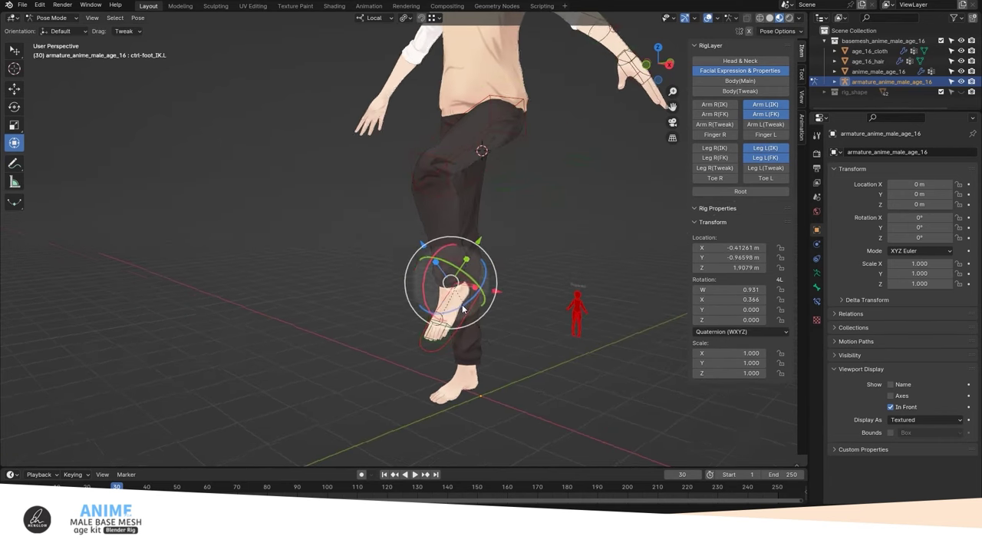
middle_click_drag(464, 308, 476, 340)
key("g")
key("z")
left_click(545, 433)
mouse_move(544, 433)
middle_mouse_down()
mouse_move(474, 284)
mouse_move(501, 198)
middle_mouse_up()
left_click(527, 181)
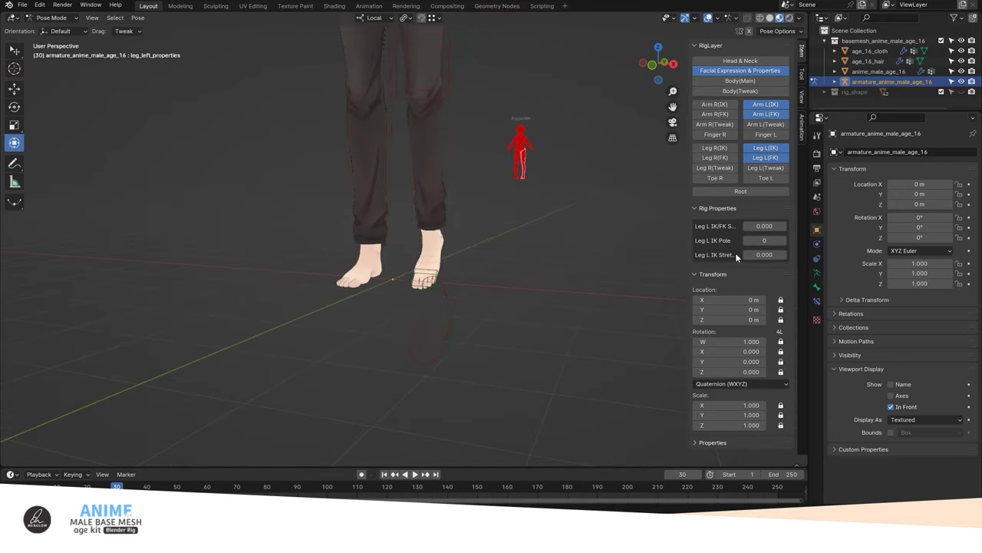
scroll(534, 277, "down", 3)
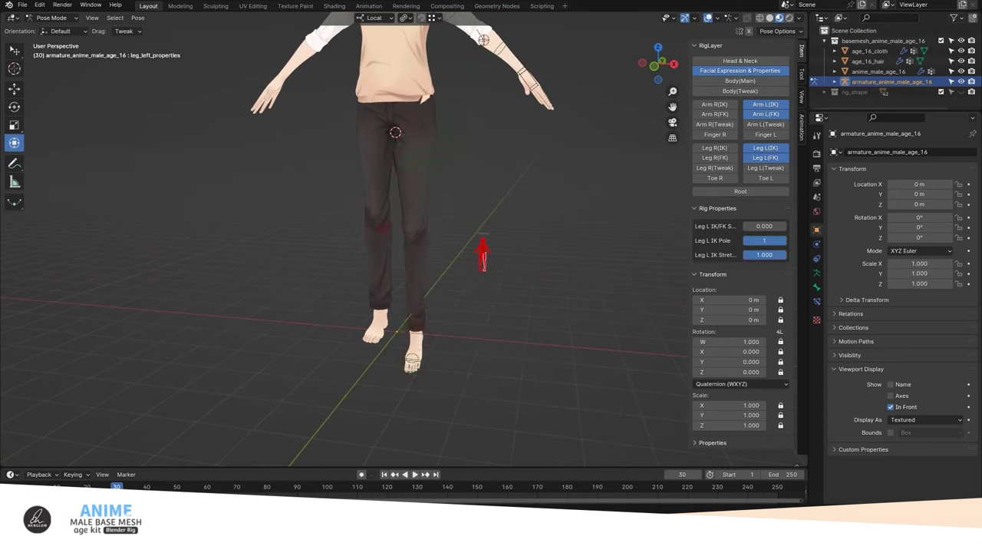
left_click(425, 169)
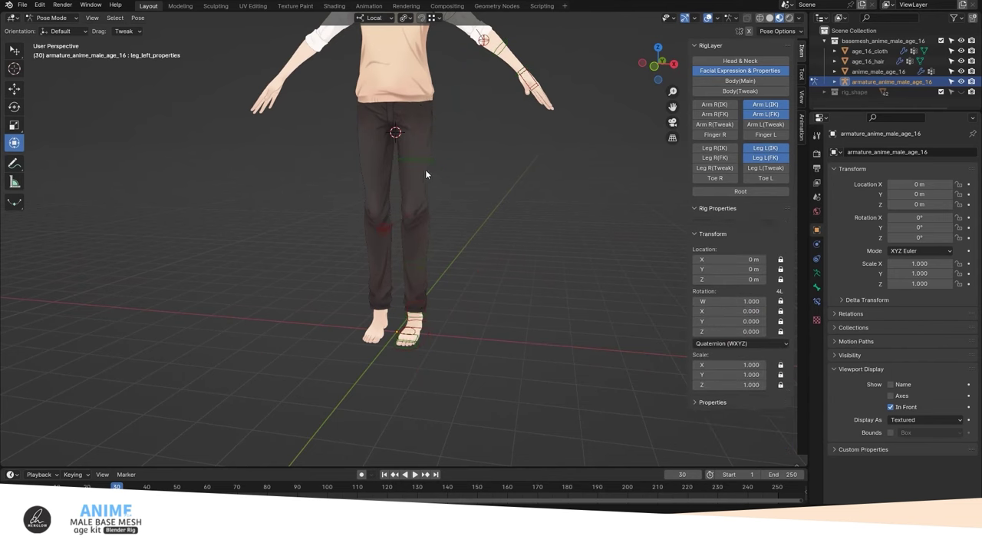
Step: Enable all the remaining RigLayer bone layers so the whole character is visible
middle_click_drag(425, 169, 651, 182)
left_click_drag(740, 61, 724, 181)
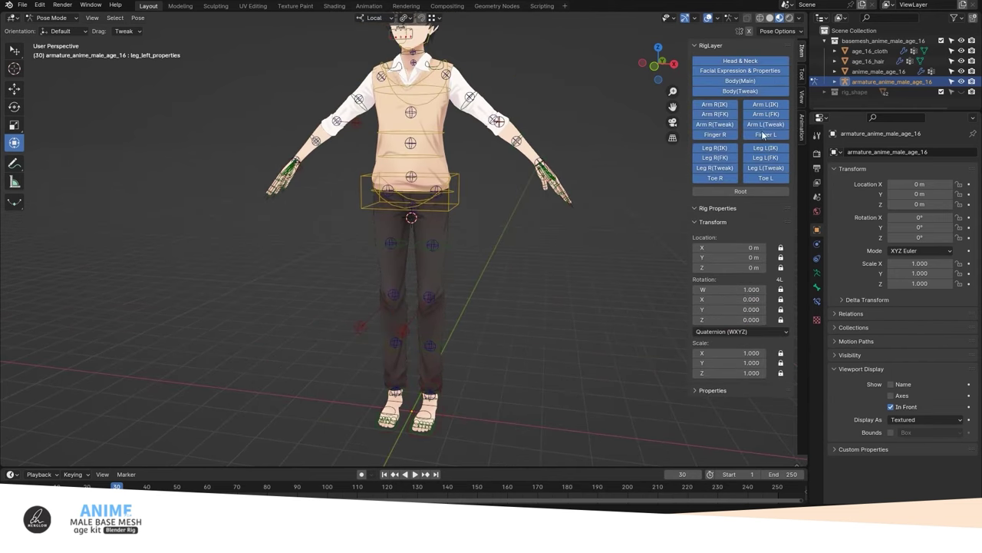
middle_click_drag(484, 156, 499, 237, "shift")
scroll(499, 238, "up", 3)
Step: Lean the body with ctrl-torse while raising Arm R and Arm L Follow, then reset both to 0
left_click(475, 322)
left_click_drag(476, 323, 405, 238)
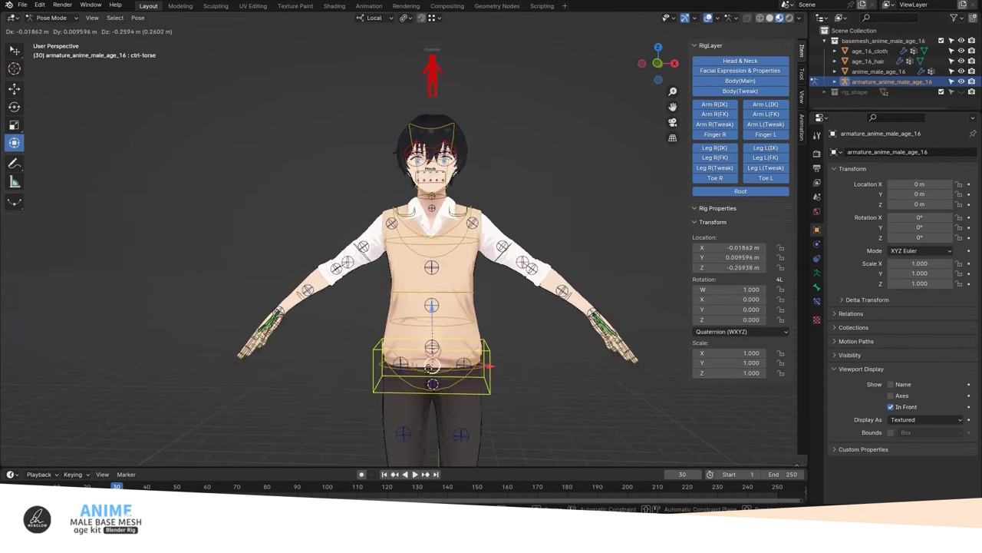
left_click(432, 71)
mouse_move(760, 225)
left_mouse_down()
mouse_move(798, 225)
mouse_move(791, 240)
left_mouse_up()
left_click(361, 284)
mouse_move(361, 284)
left_mouse_down()
mouse_move(398, 329)
mouse_move(403, 360)
left_mouse_up()
left_click(432, 71)
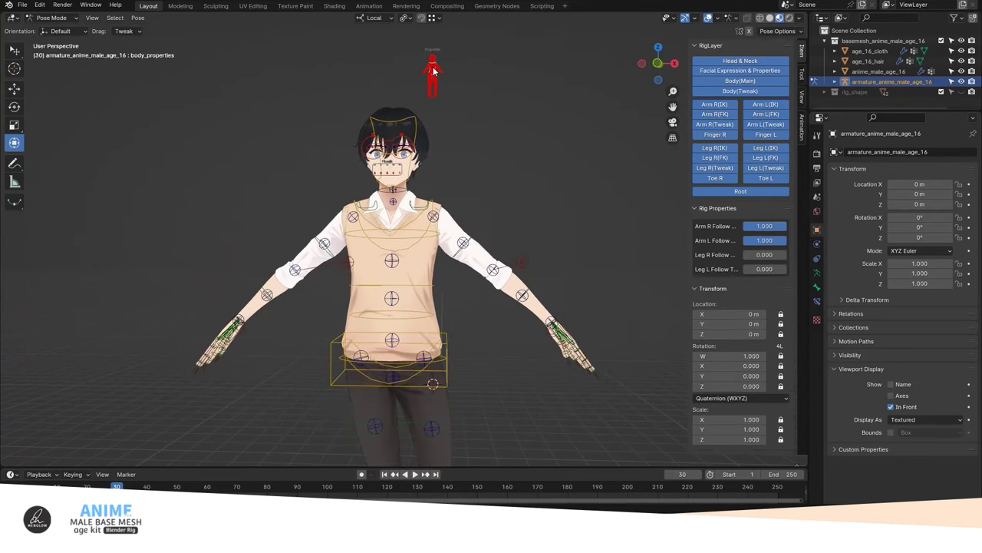
mouse_move(774, 244)
left_mouse_down()
mouse_move(737, 244)
mouse_move(733, 225)
left_mouse_up()
Step: Freely rotate and then move the torso control, checking the body properties in between
scroll(499, 326, "down", 5, "shift")
scroll(394, 230, "down", 2)
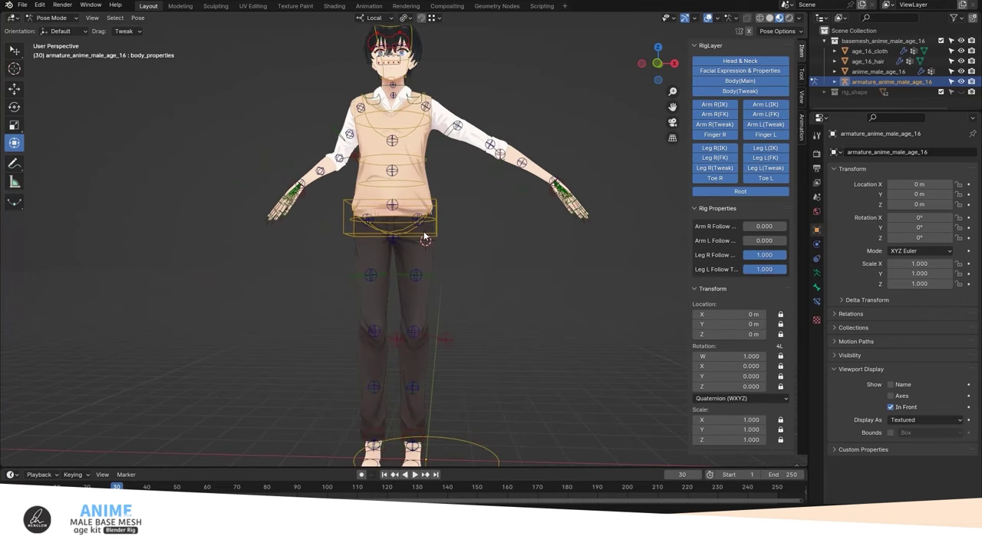
left_click(394, 230)
key("r")
key("r")
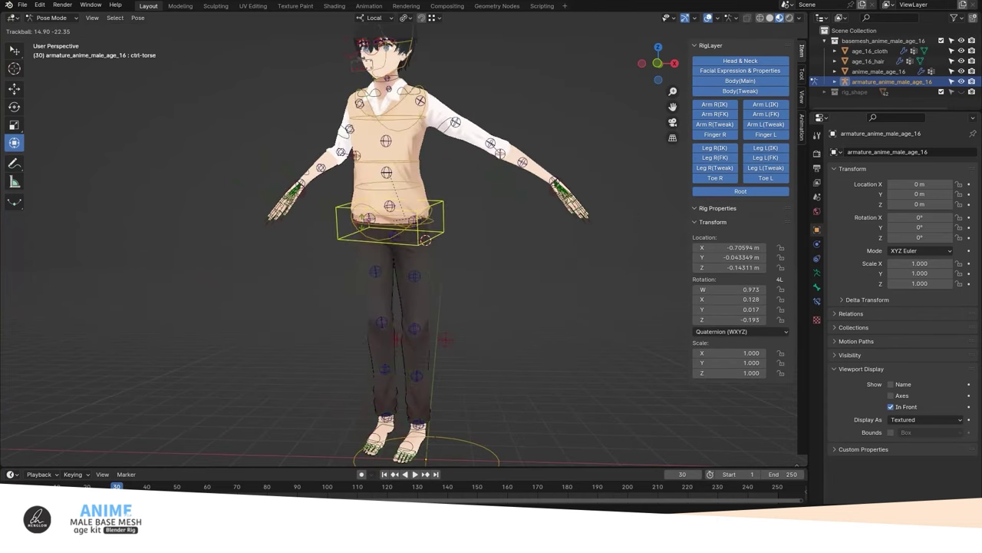
key("Return")
scroll(438, 67, "up", 2)
left_click(428, 44)
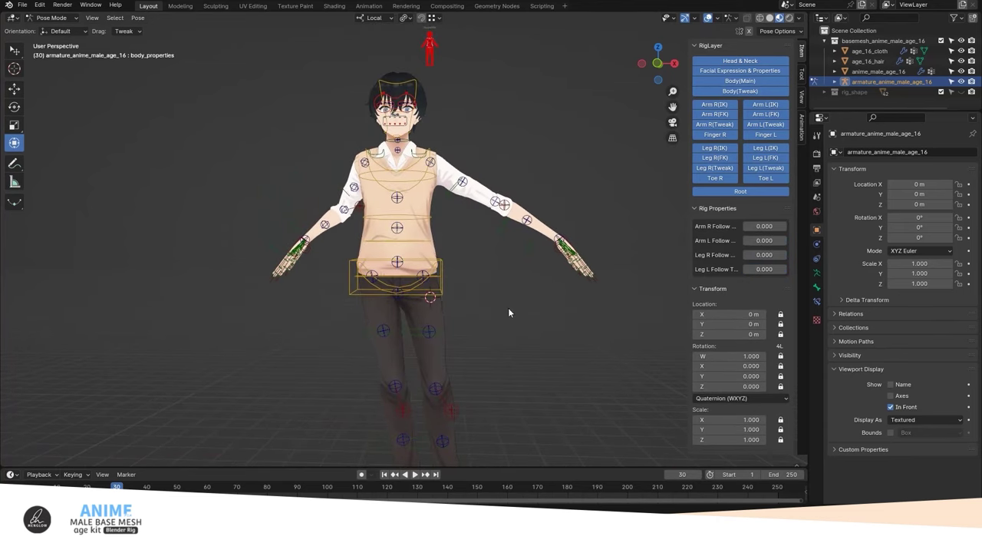
left_click(397, 280)
key("g")
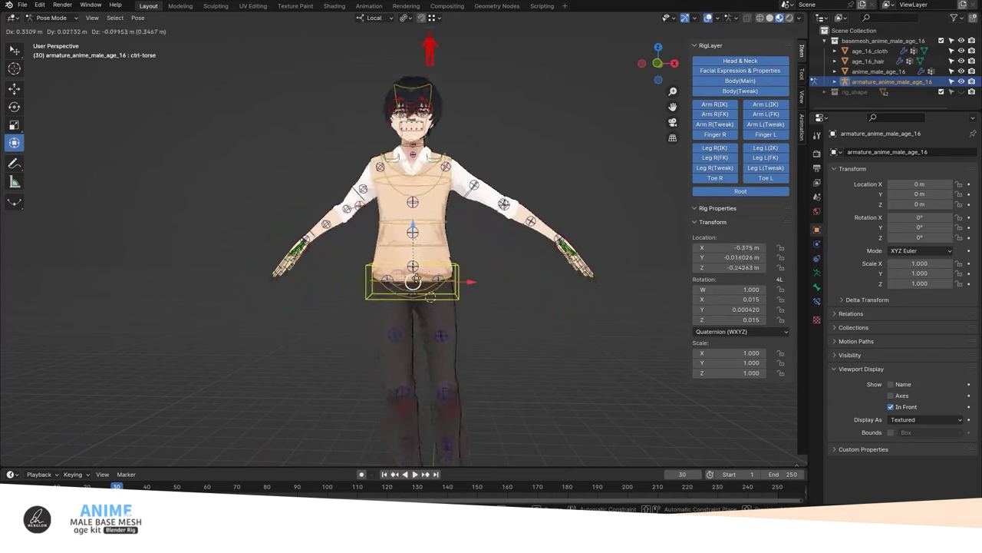
left_click(415, 278)
Step: Tilt the upper body with ctrl-chest and check Head Follow 1.000 and Neck Follow 0.500
scroll(438, 307, "up", 2)
left_click(455, 326)
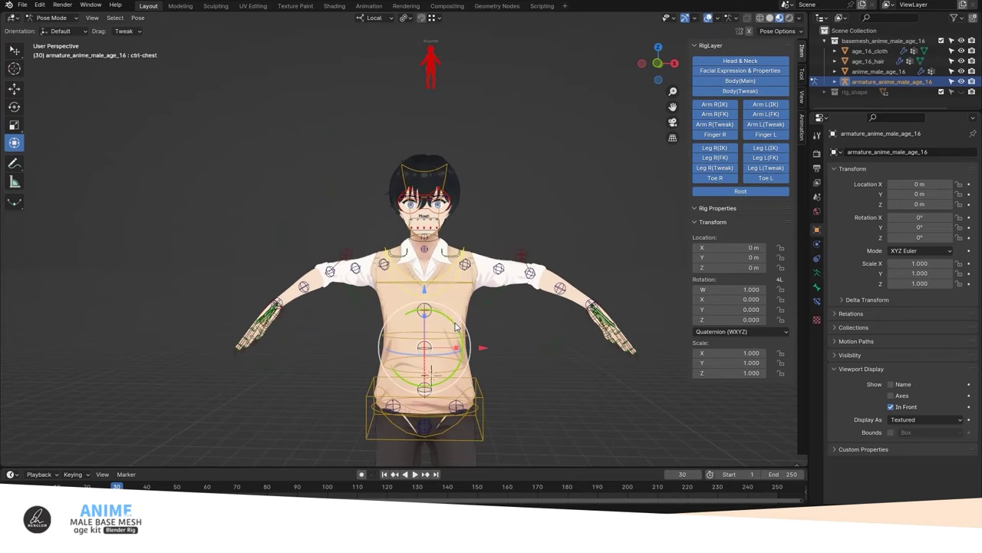
left_click_drag(455, 326, 446, 299)
left_click(430, 54)
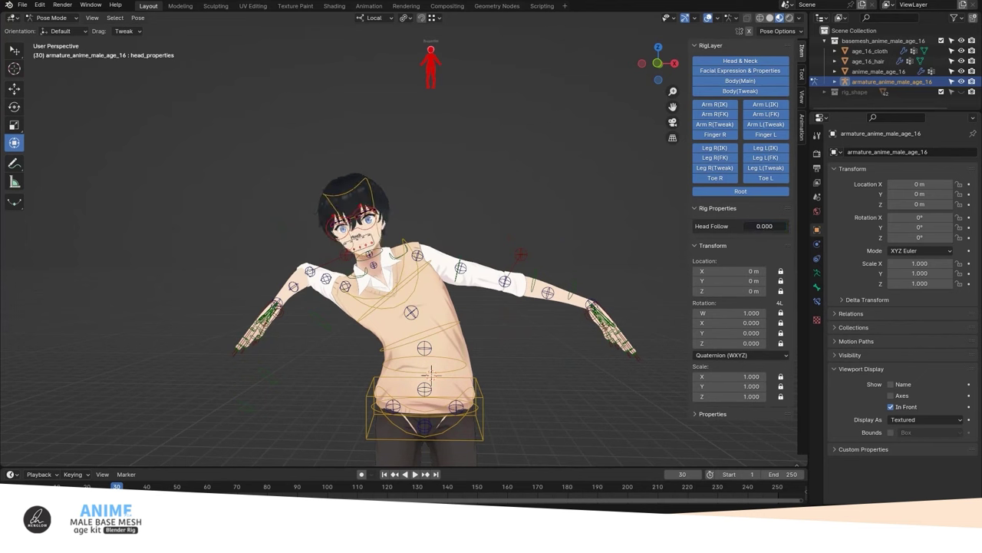
left_click(433, 60)
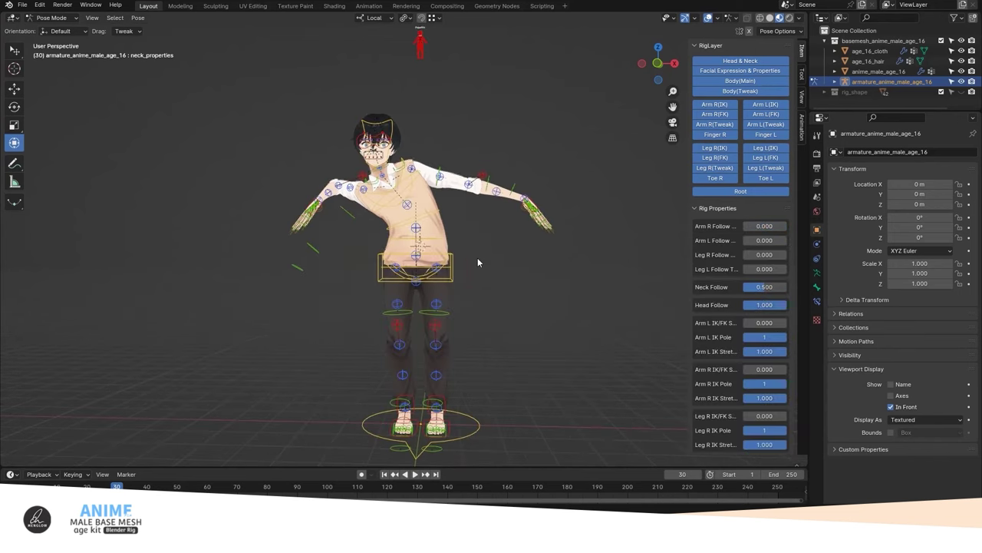
Step: Using ctrl-root, undo a trial move, turn the character about 169° on Z and scale it to 0.826
left_click(469, 433)
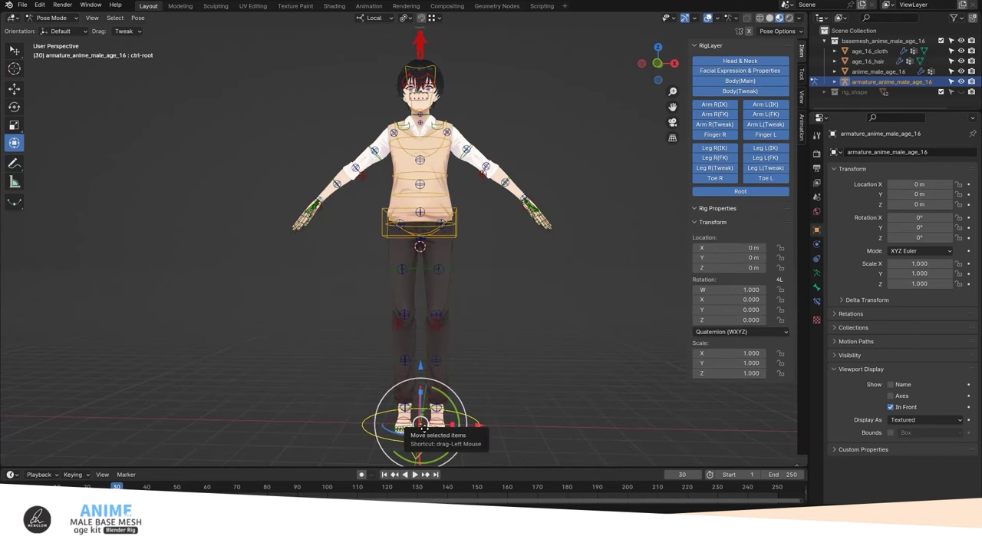
left_click_drag(420, 427, 389, 397)
key("ctrl+z")
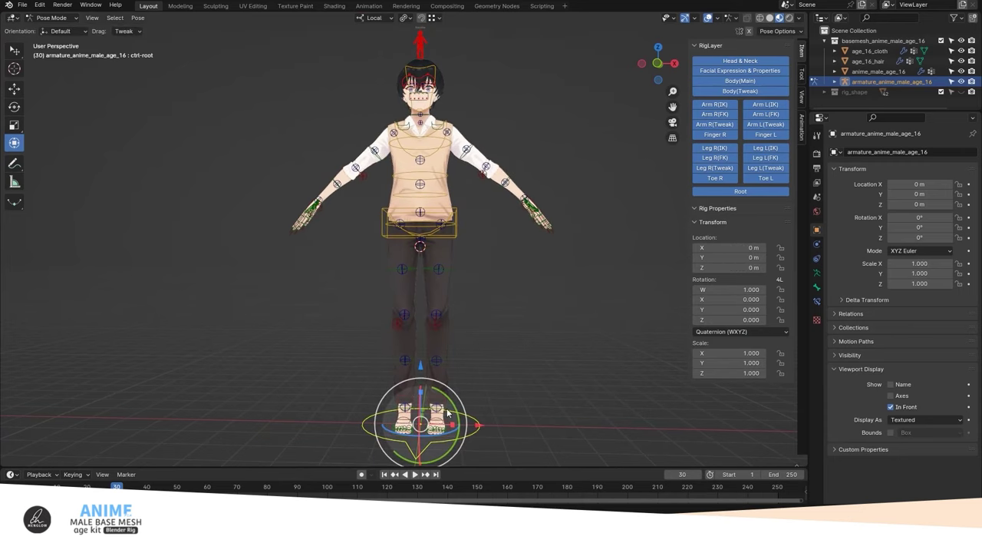
left_click_drag(453, 413, 510, 377)
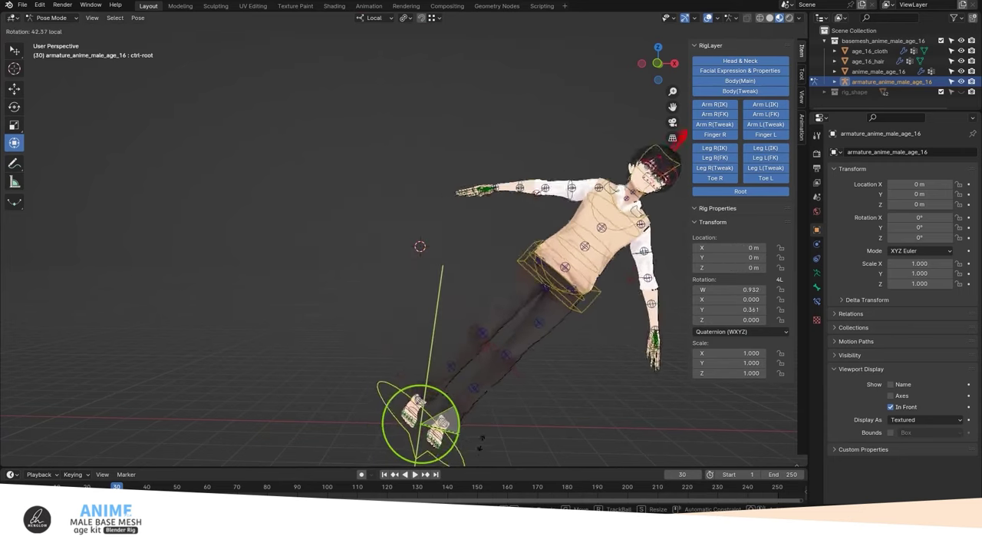
mouse_move(459, 425)
left_mouse_down()
mouse_move(483, 378)
mouse_move(401, 406)
left_mouse_up()
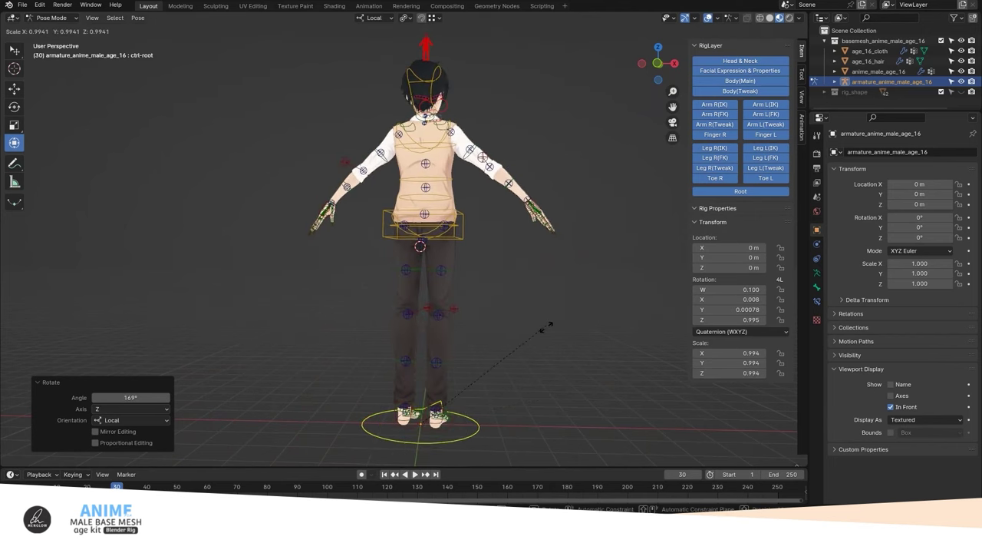
left_click(533, 358)
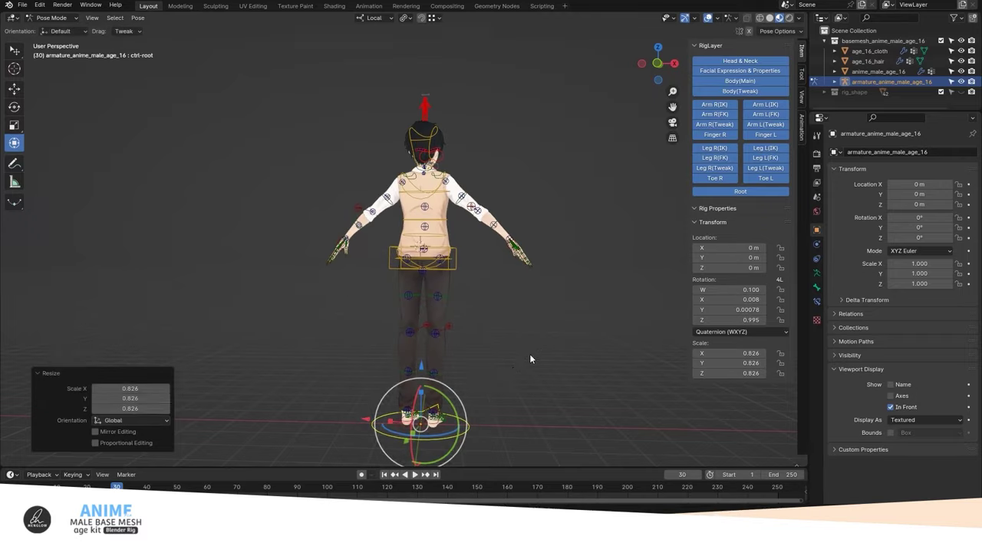